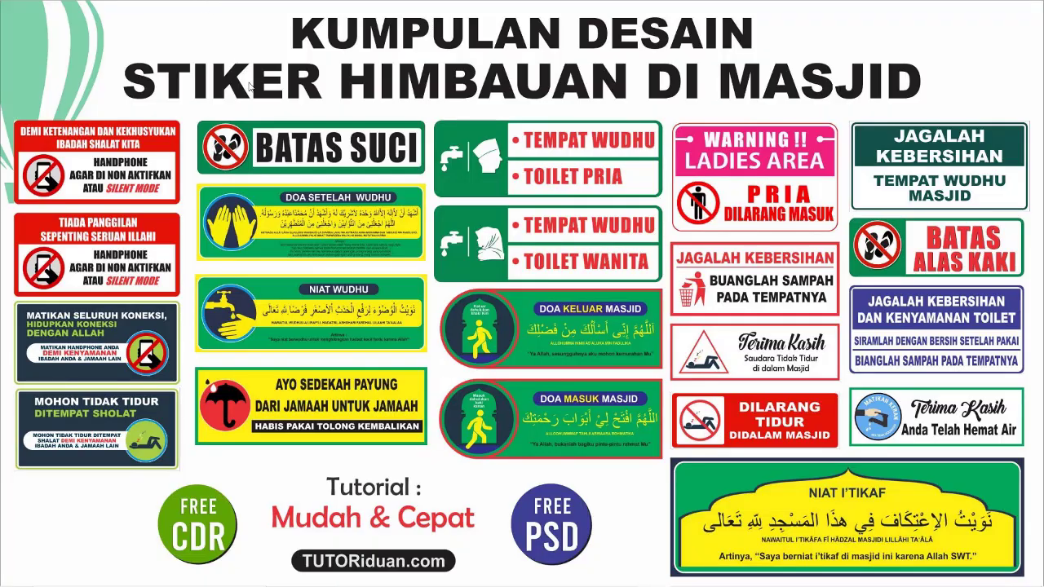
Step: Scroll the article down to the entry/exit stickers' Format CDR and Format PSD download links
{"action": "scroll", "coordinate": [215, 277], "scroll_direction": "down", "scroll_amount": 1}
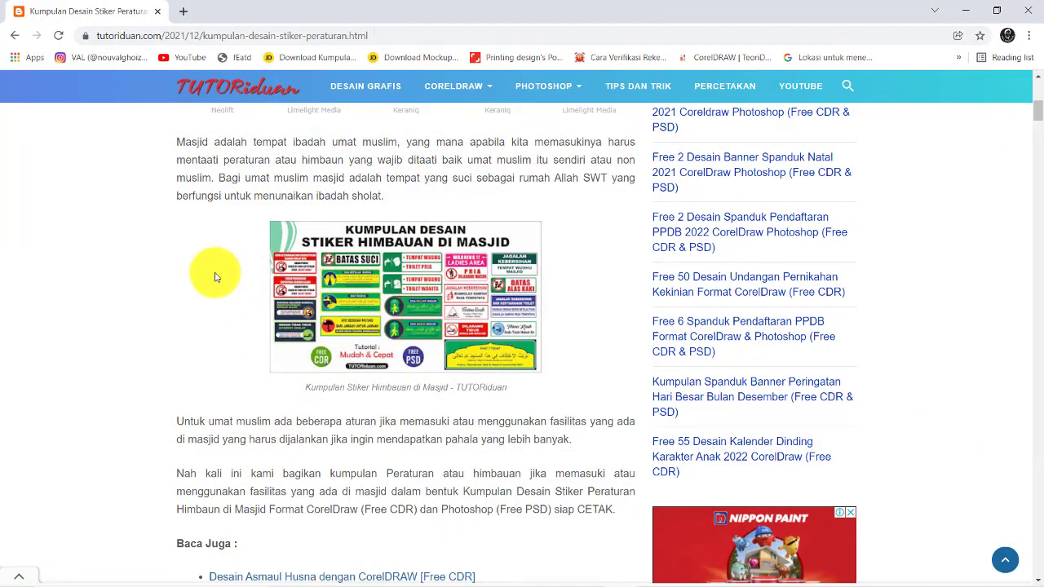
{"action": "scroll", "coordinate": [195, 273], "scroll_direction": "down", "scroll_amount": 2}
{"action": "scroll", "coordinate": [163, 269], "scroll_direction": "up", "scroll_amount": 2}
{"action": "scroll", "coordinate": [151, 273], "scroll_direction": "down", "scroll_amount": 1}
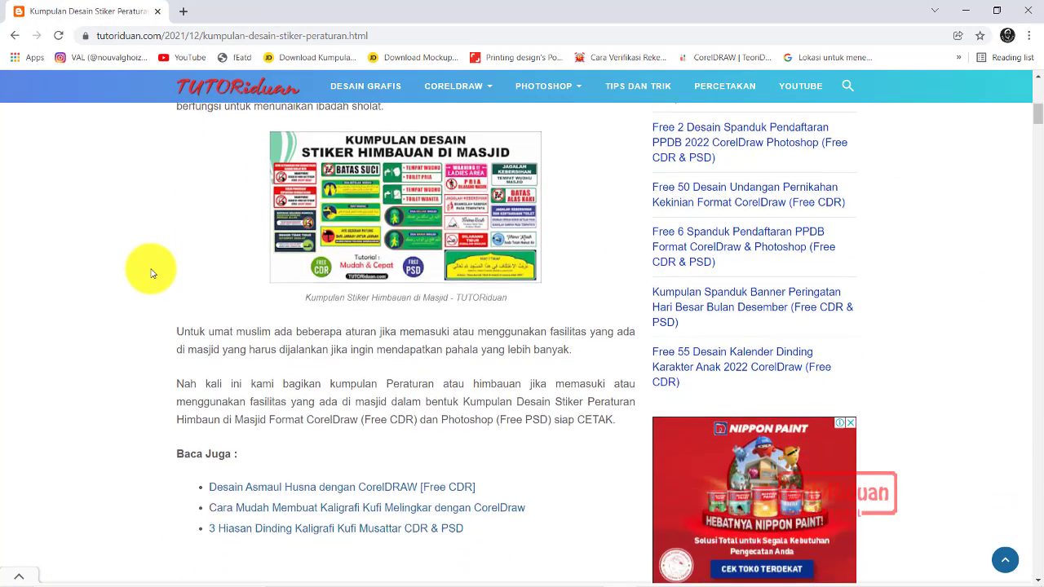
{"action": "scroll", "coordinate": [147, 271], "scroll_direction": "down", "scroll_amount": 3}
{"action": "scroll", "coordinate": [145, 268], "scroll_direction": "down", "scroll_amount": 3}
{"action": "scroll", "coordinate": [145, 268], "scroll_direction": "down", "scroll_amount": 2}
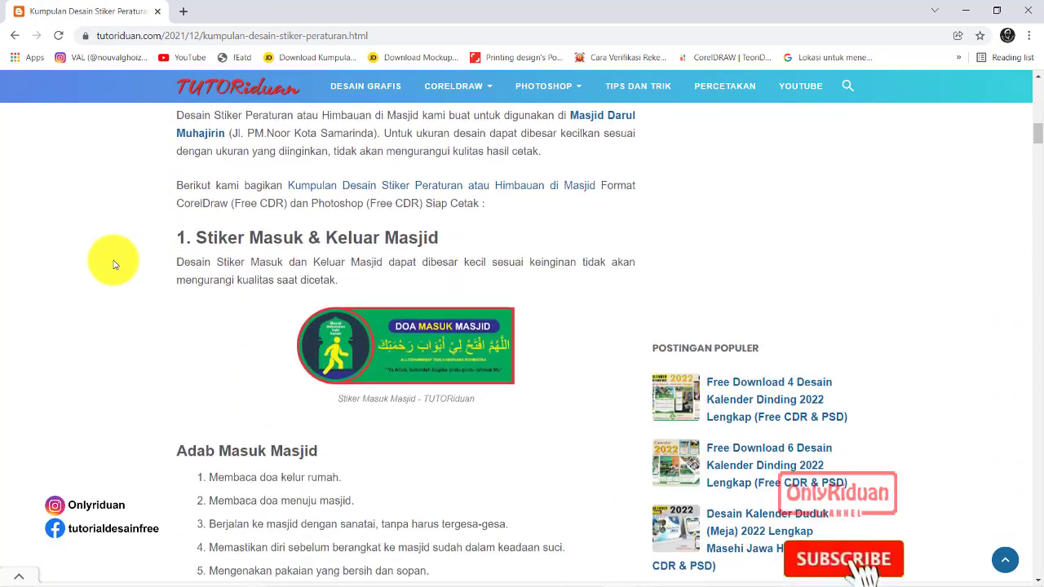
{"action": "scroll", "coordinate": [114, 264], "scroll_direction": "up", "scroll_amount": 1}
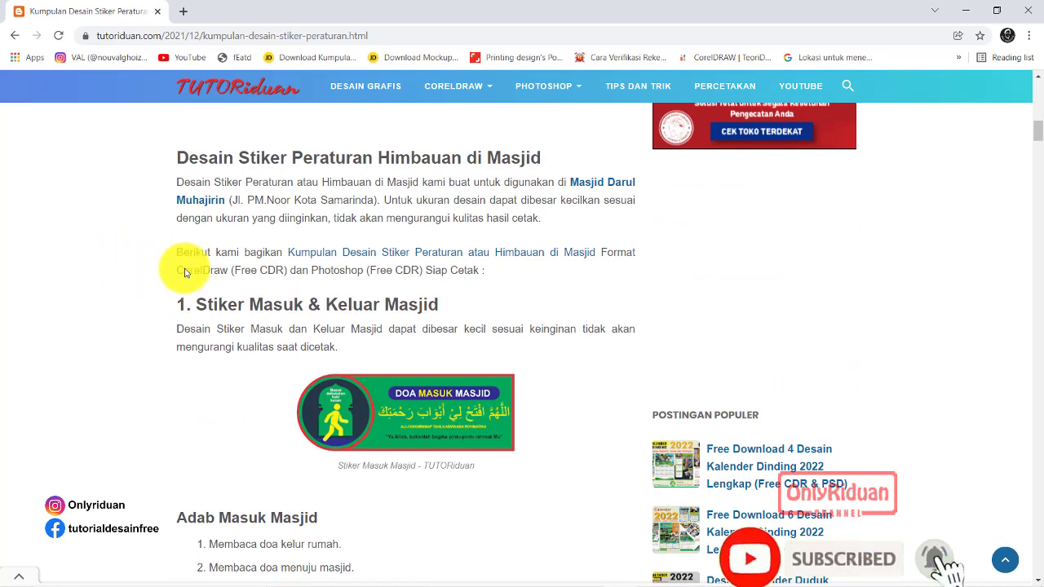
{"action": "scroll", "coordinate": [245, 273], "scroll_direction": "down", "scroll_amount": 1}
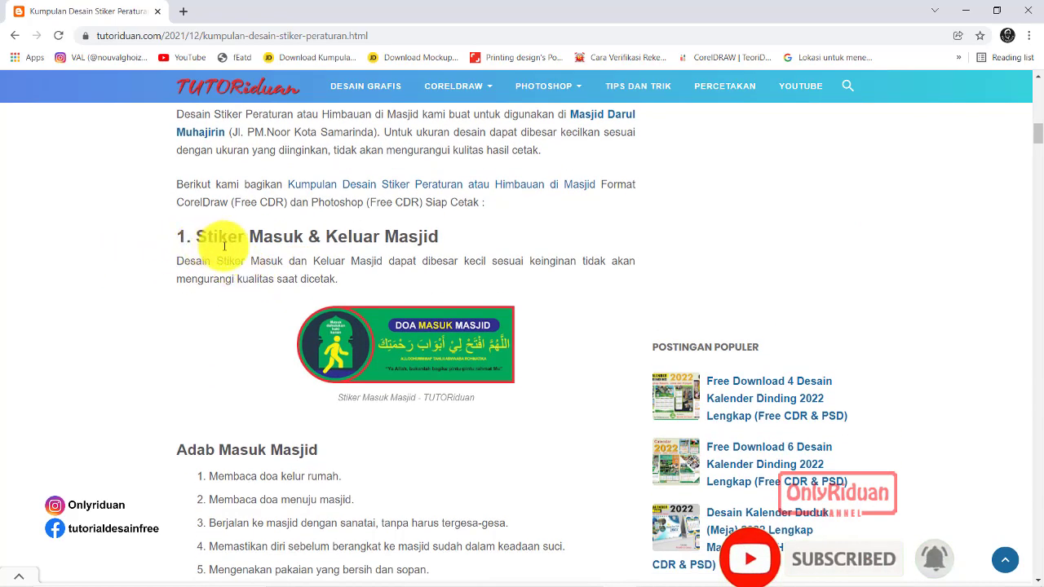
{"action": "scroll", "coordinate": [441, 288], "scroll_direction": "down", "scroll_amount": 1}
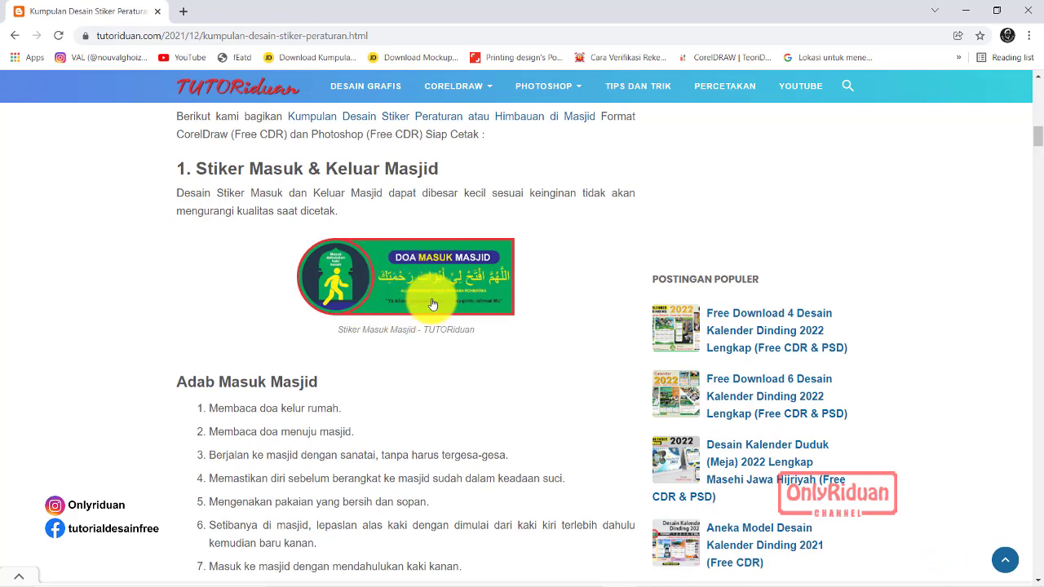
{"action": "scroll", "coordinate": [432, 304], "scroll_direction": "down", "scroll_amount": 3}
{"action": "scroll", "coordinate": [426, 299], "scroll_direction": "down", "scroll_amount": 2}
{"action": "scroll", "coordinate": [482, 294], "scroll_direction": "down", "scroll_amount": 2}
{"action": "scroll", "coordinate": [444, 333], "scroll_direction": "down", "scroll_amount": 1}
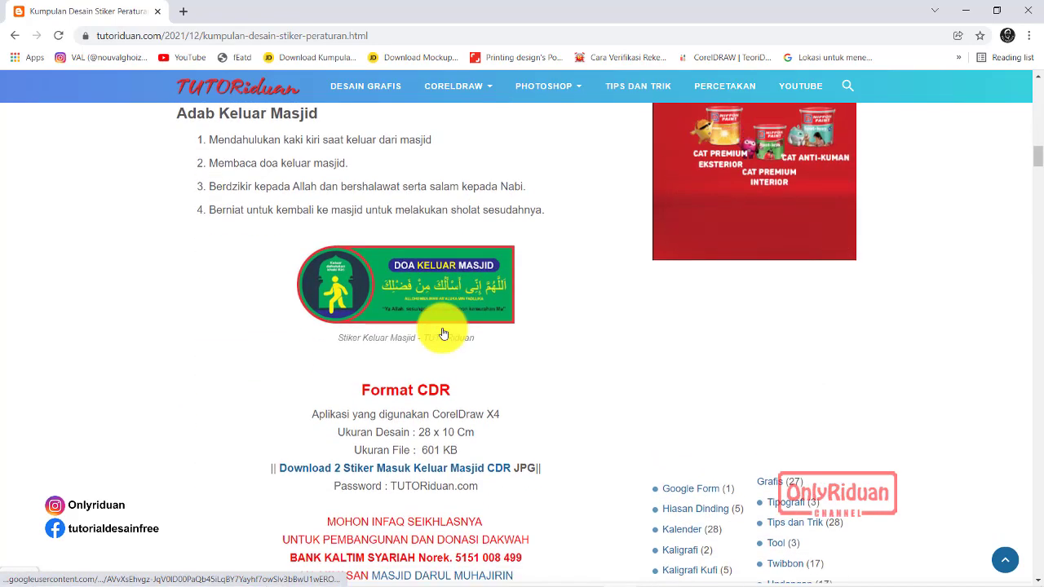
{"action": "scroll", "coordinate": [444, 333], "scroll_direction": "down", "scroll_amount": 1}
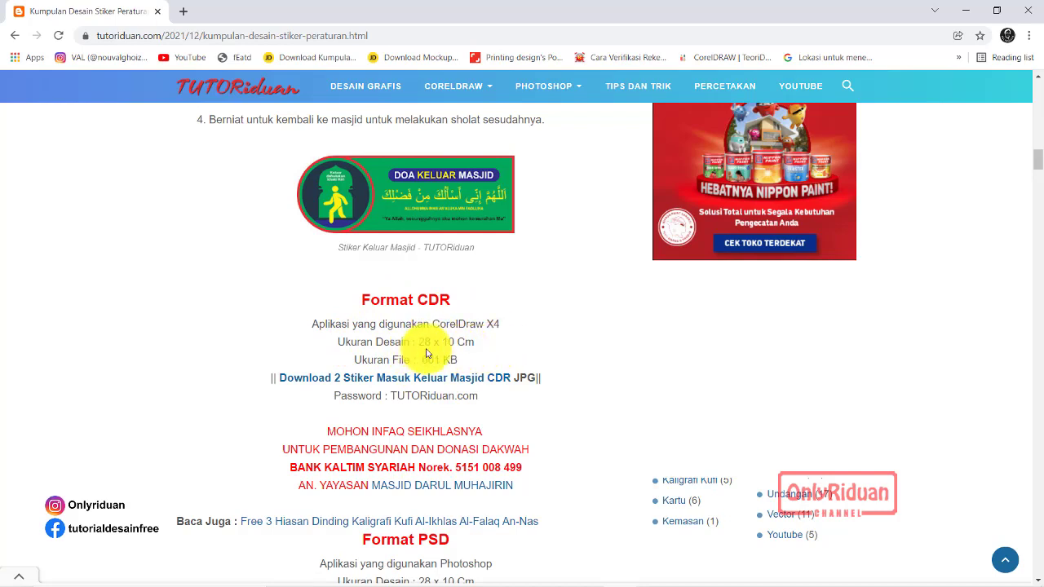
Step: Open the Masjid Darul Muhajirin Samarinda Facebook page from the donation section in a new tab
{"action": "scroll", "coordinate": [458, 302], "scroll_direction": "down", "scroll_amount": 2}
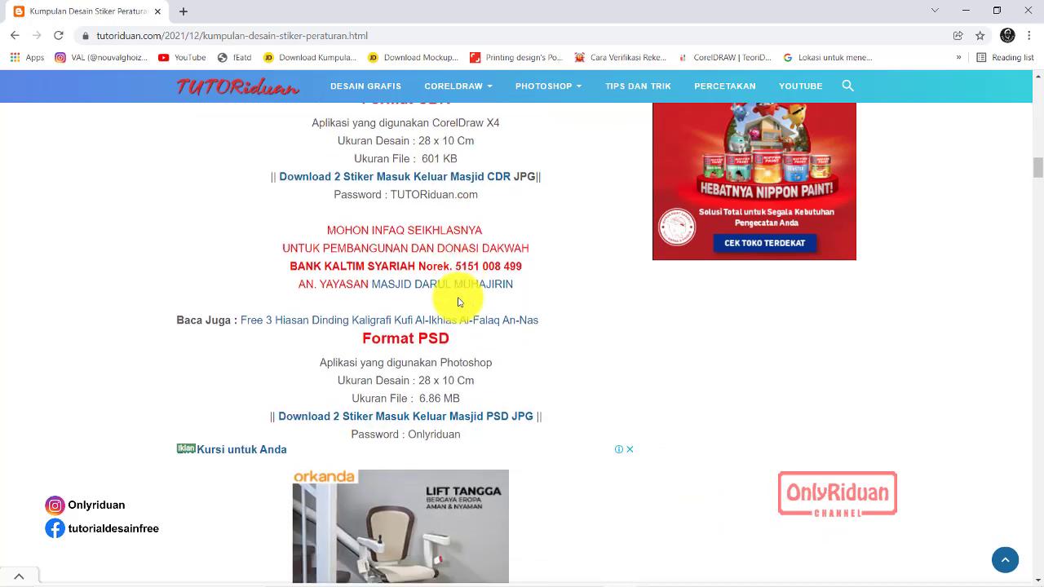
{"action": "scroll", "coordinate": [459, 298], "scroll_direction": "down", "scroll_amount": 1}
{"action": "scroll", "coordinate": [403, 280], "scroll_direction": "up", "scroll_amount": 1}
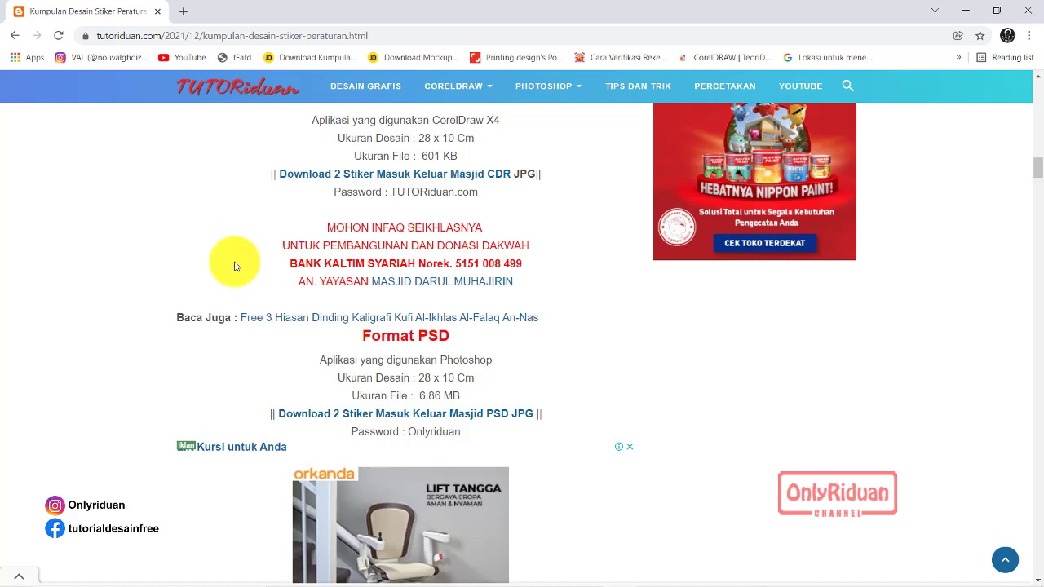
{"action": "left_click", "coordinate": [446, 287]}
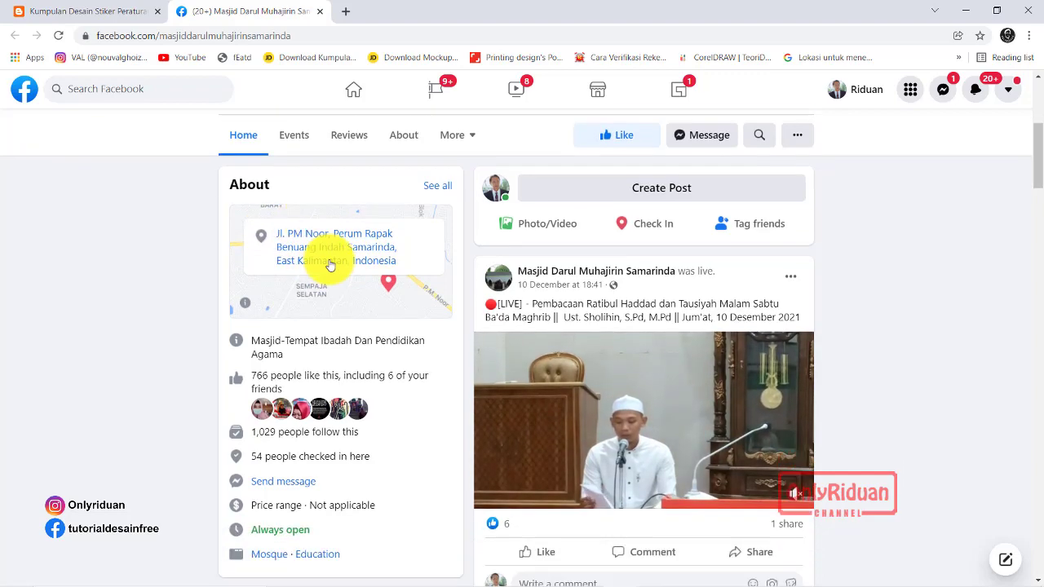
Step: Browse the recent posts on the mosque's Facebook page feed
{"action": "scroll", "coordinate": [326, 261], "scroll_direction": "down", "scroll_amount": 2}
{"action": "scroll", "coordinate": [485, 291], "scroll_direction": "down", "scroll_amount": 2}
{"action": "scroll", "coordinate": [489, 285], "scroll_direction": "down", "scroll_amount": 2}
{"action": "scroll", "coordinate": [570, 280], "scroll_direction": "down", "scroll_amount": 2}
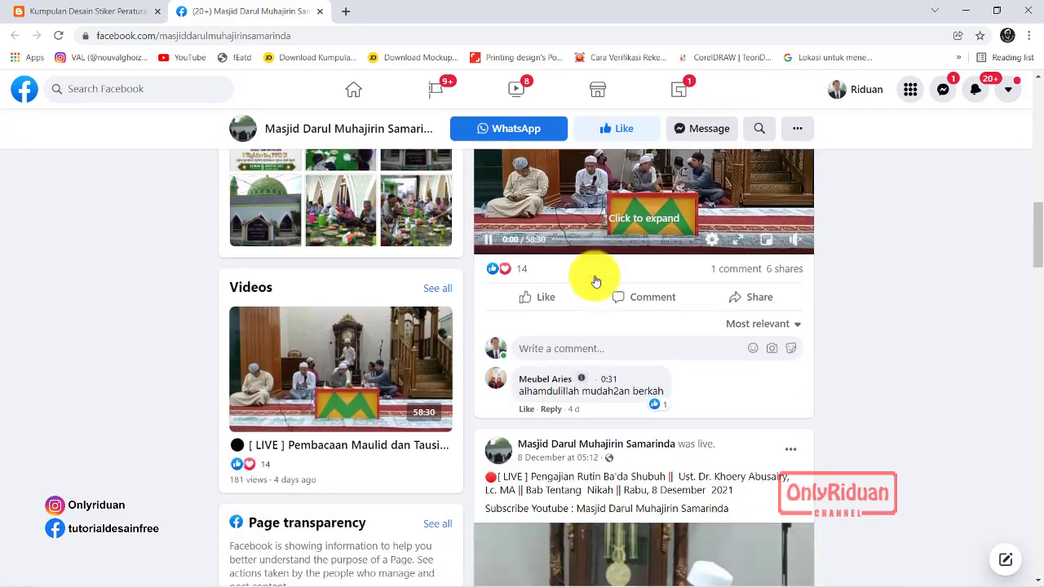
{"action": "scroll", "coordinate": [563, 279], "scroll_direction": "down", "scroll_amount": 1}
{"action": "scroll", "coordinate": [604, 293], "scroll_direction": "down", "scroll_amount": 2}
{"action": "scroll", "coordinate": [629, 305], "scroll_direction": "up", "scroll_amount": 3}
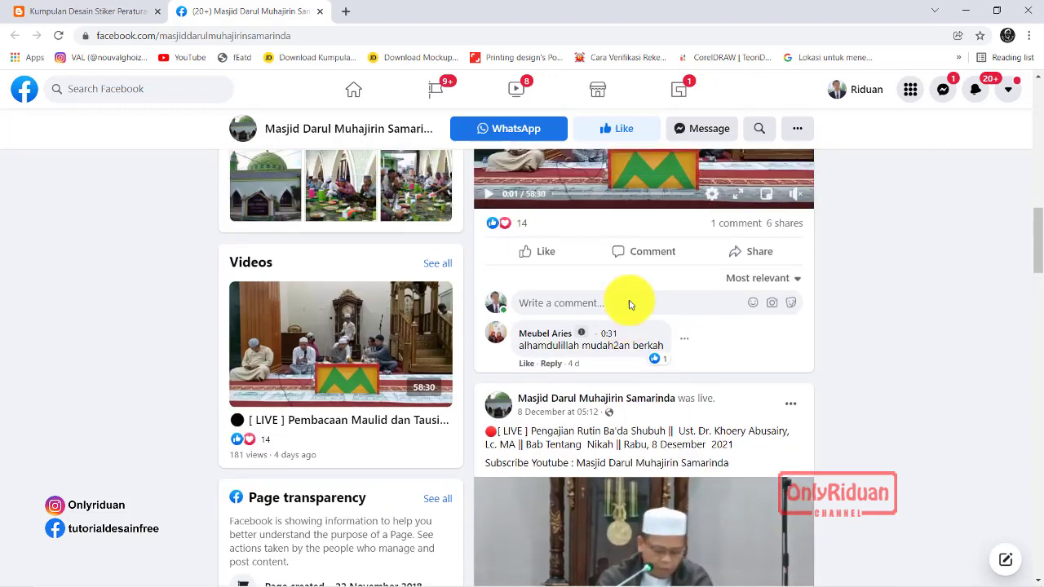
{"action": "scroll", "coordinate": [629, 305], "scroll_direction": "up", "scroll_amount": 1}
{"action": "scroll", "coordinate": [629, 305], "scroll_direction": "down", "scroll_amount": 4}
{"action": "scroll", "coordinate": [626, 302], "scroll_direction": "down", "scroll_amount": 3}
Step: Scroll a little further, then return to the TUTORiduan sticker article tab
{"action": "scroll", "coordinate": [625, 294], "scroll_direction": "down", "scroll_amount": 2}
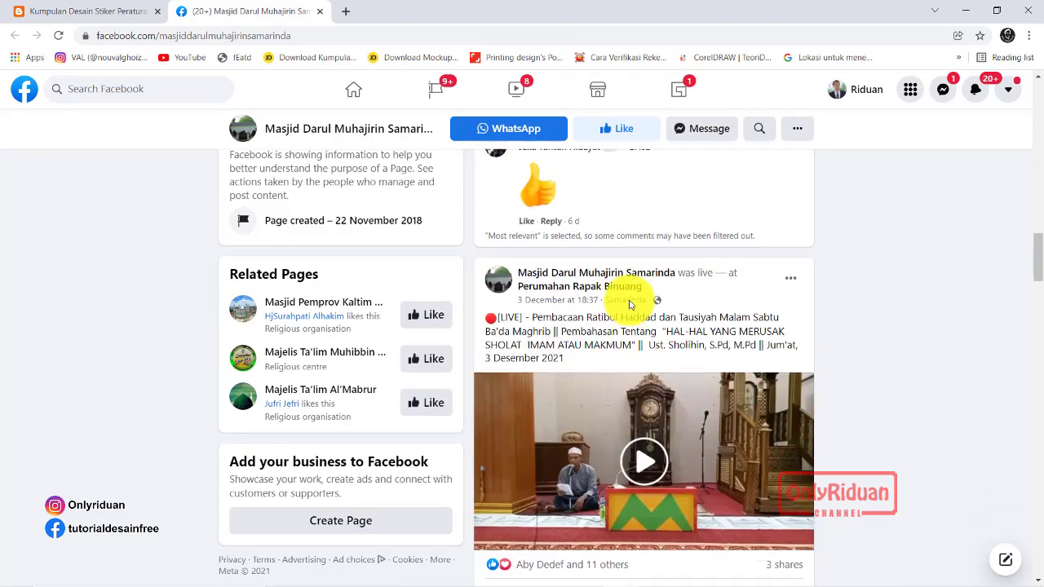
{"action": "scroll", "coordinate": [128, 261], "scroll_direction": "down", "scroll_amount": 2}
{"action": "scroll", "coordinate": [151, 258], "scroll_direction": "down", "scroll_amount": 2}
{"action": "scroll", "coordinate": [164, 237], "scroll_direction": "down", "scroll_amount": 4}
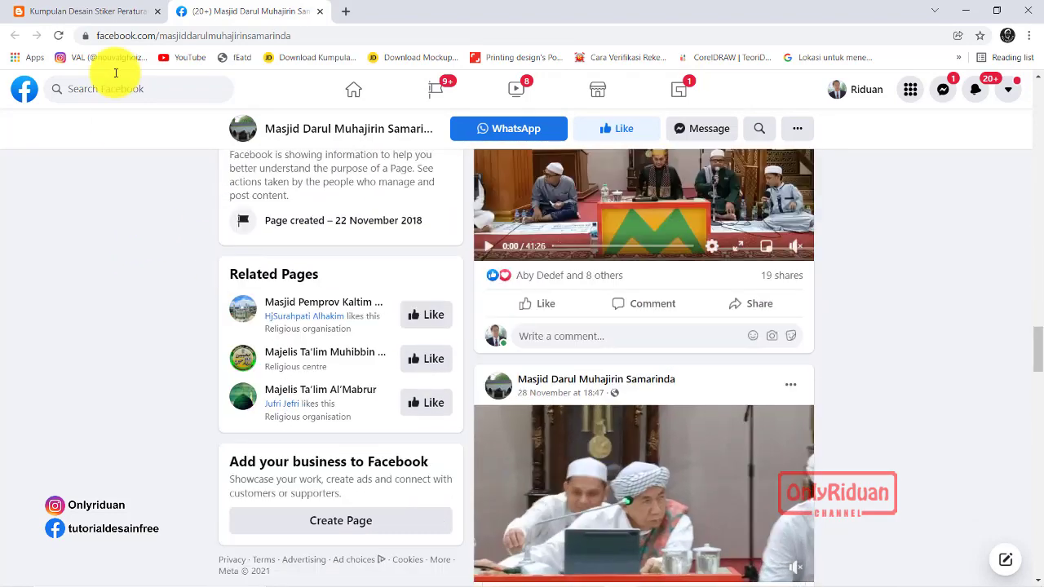
{"action": "left_click", "coordinate": [108, 15]}
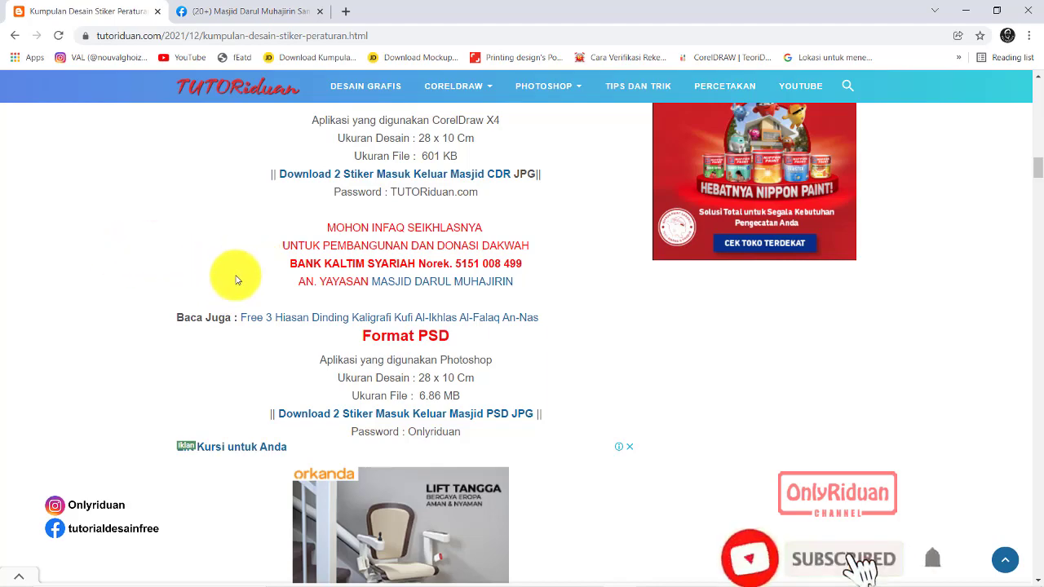
Step: Scroll the blog post to reach the Dilarang Tidur mosque sticker section
{"action": "scroll", "coordinate": [227, 258], "scroll_direction": "up", "scroll_amount": 1}
{"action": "scroll", "coordinate": [227, 258], "scroll_direction": "up", "scroll_amount": 4}
{"action": "scroll", "coordinate": [224, 275], "scroll_direction": "up", "scroll_amount": 1}
{"action": "scroll", "coordinate": [204, 258], "scroll_direction": "up", "scroll_amount": 2}
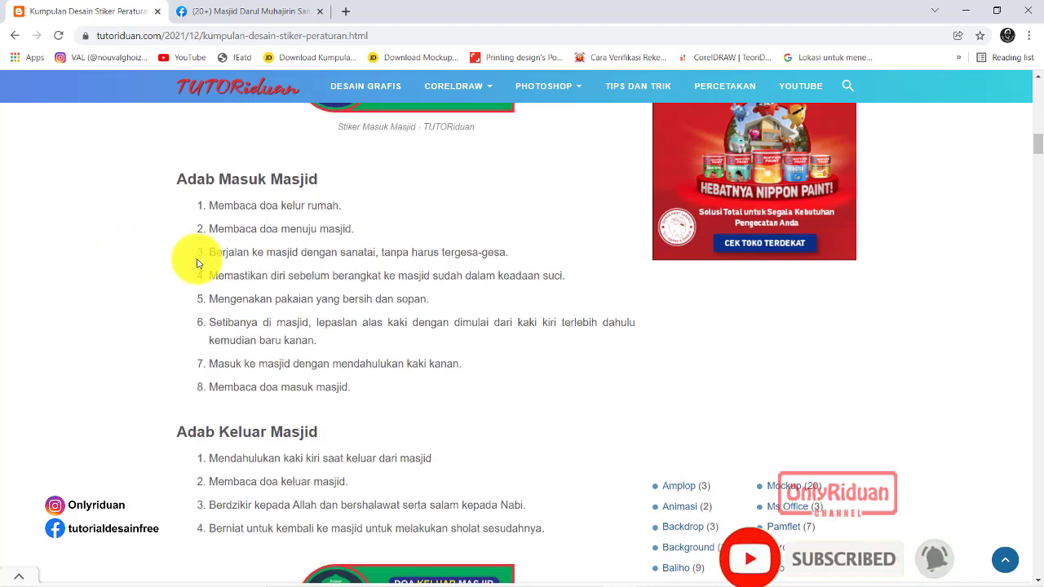
{"action": "scroll", "coordinate": [195, 259], "scroll_direction": "up", "scroll_amount": 1}
{"action": "scroll", "coordinate": [197, 263], "scroll_direction": "up", "scroll_amount": 2}
{"action": "scroll", "coordinate": [191, 261], "scroll_direction": "down", "scroll_amount": 1}
{"action": "scroll", "coordinate": [204, 261], "scroll_direction": "down", "scroll_amount": 1}
{"action": "scroll", "coordinate": [204, 261], "scroll_direction": "up", "scroll_amount": 1}
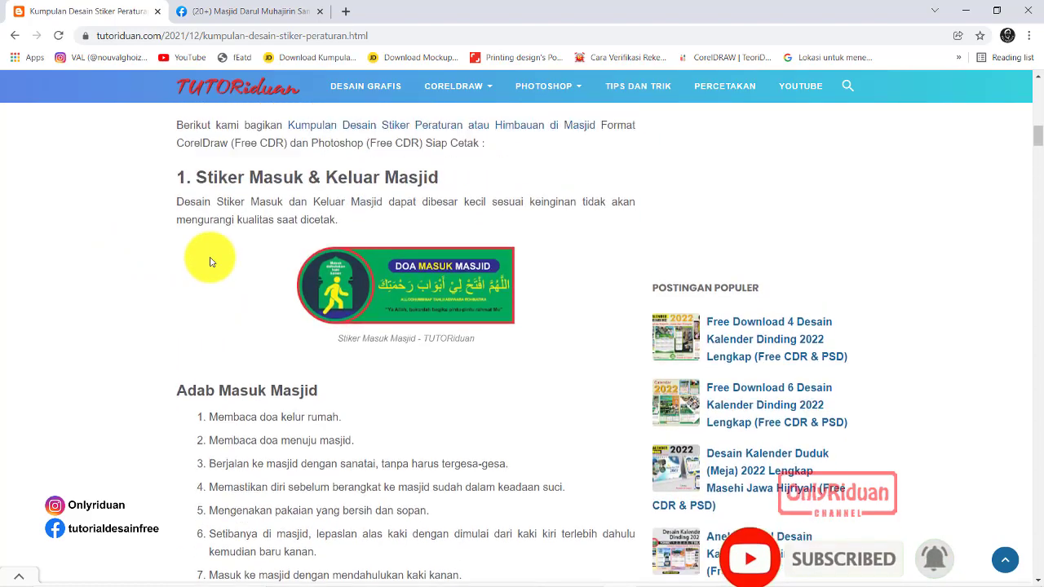
{"action": "scroll", "coordinate": [196, 277], "scroll_direction": "up", "scroll_amount": 1}
{"action": "scroll", "coordinate": [192, 294], "scroll_direction": "down", "scroll_amount": 1}
{"action": "scroll", "coordinate": [256, 285], "scroll_direction": "down", "scroll_amount": 5}
{"action": "scroll", "coordinate": [268, 282], "scroll_direction": "down", "scroll_amount": 4}
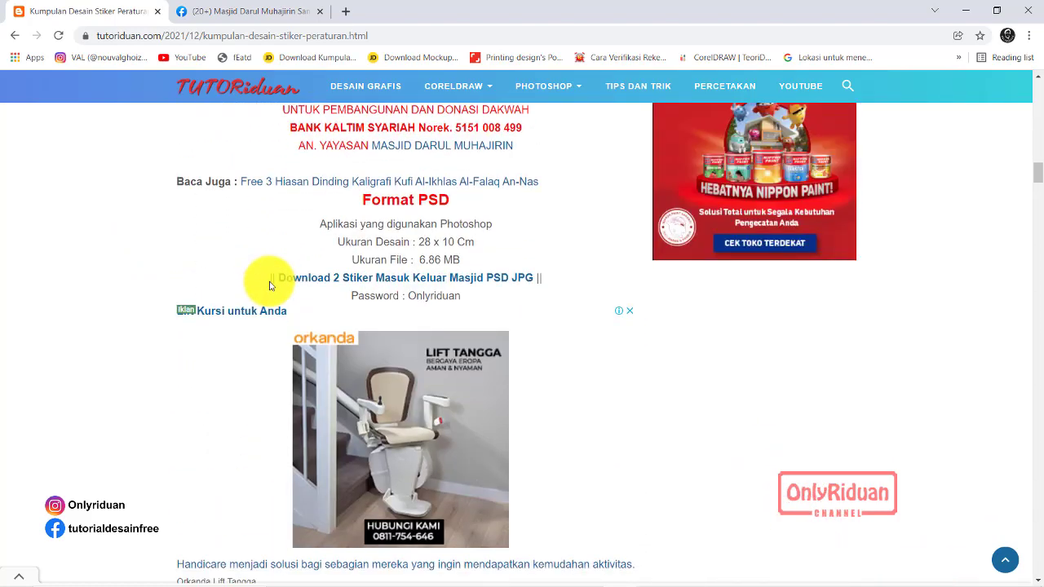
{"action": "scroll", "coordinate": [269, 282], "scroll_direction": "down", "scroll_amount": 4}
{"action": "scroll", "coordinate": [273, 279], "scroll_direction": "down", "scroll_amount": 1}
{"action": "scroll", "coordinate": [179, 245], "scroll_direction": "up", "scroll_amount": 1}
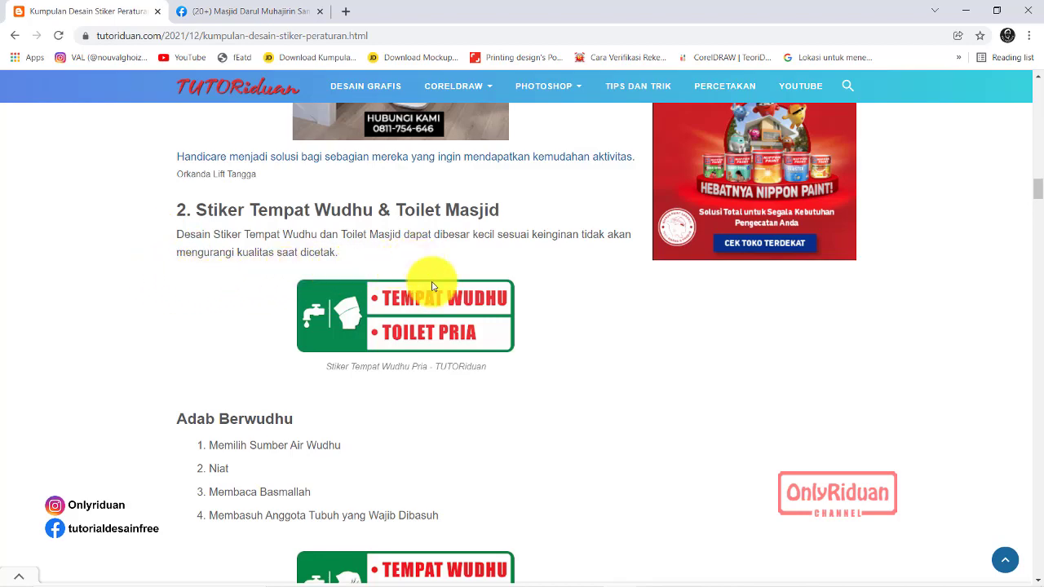
{"action": "scroll", "coordinate": [416, 289], "scroll_direction": "down", "scroll_amount": 3}
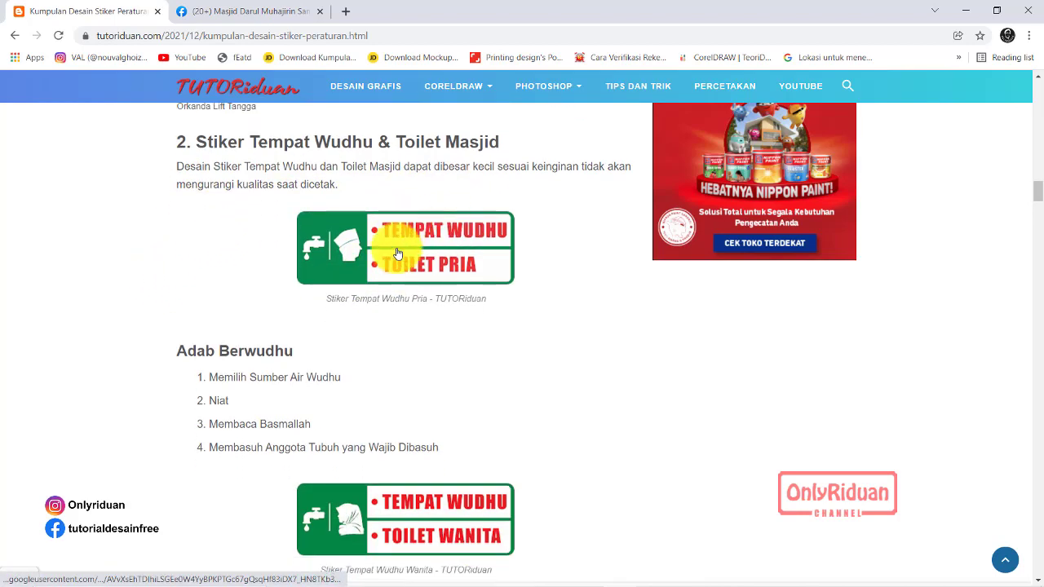
{"action": "scroll", "coordinate": [570, 298], "scroll_direction": "down", "scroll_amount": 2}
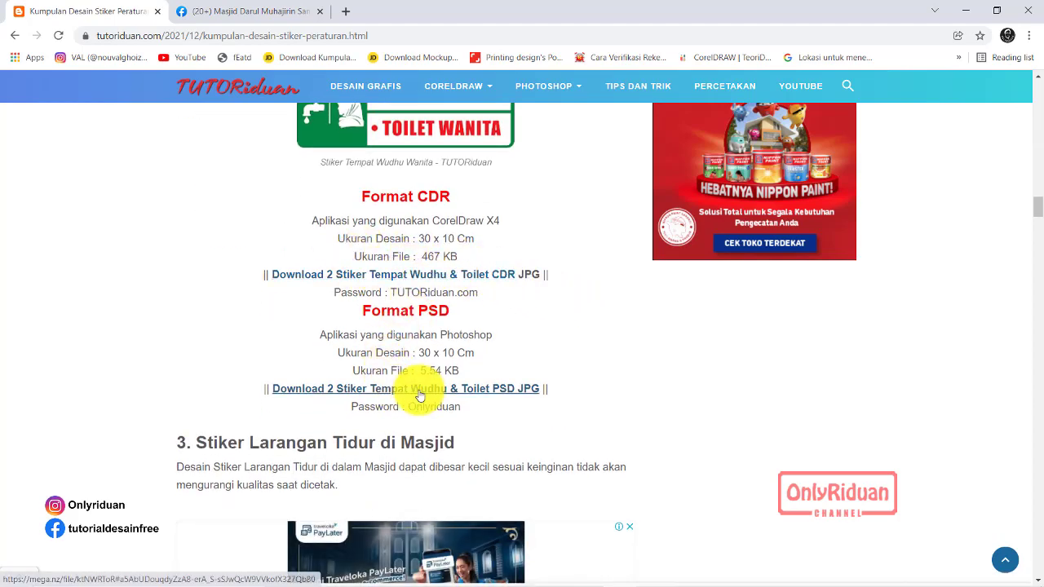
Step: View the no-sleeping sticker enlarged, then close the preview
{"action": "scroll", "coordinate": [477, 322], "scroll_direction": "down", "scroll_amount": 3}
{"action": "scroll", "coordinate": [350, 297], "scroll_direction": "up", "scroll_amount": 1}
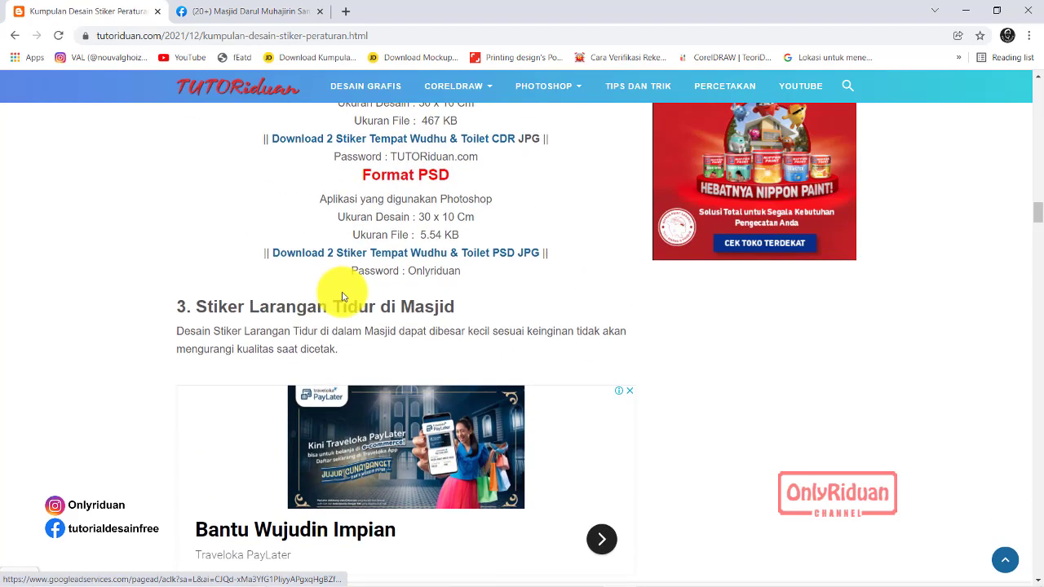
{"action": "scroll", "coordinate": [388, 322], "scroll_direction": "down", "scroll_amount": 3}
{"action": "scroll", "coordinate": [391, 285], "scroll_direction": "down", "scroll_amount": 1}
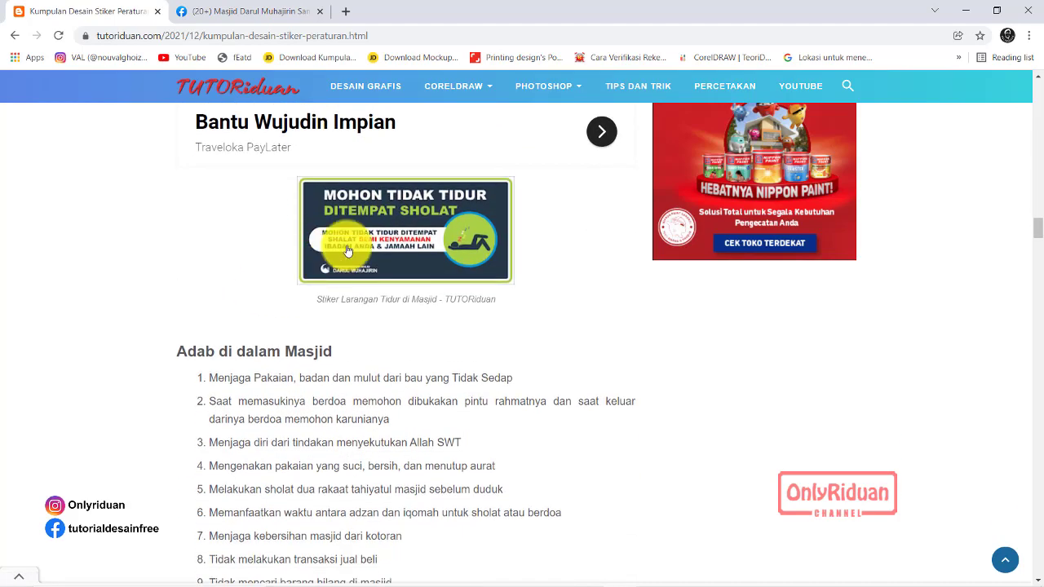
{"action": "left_click", "coordinate": [390, 245]}
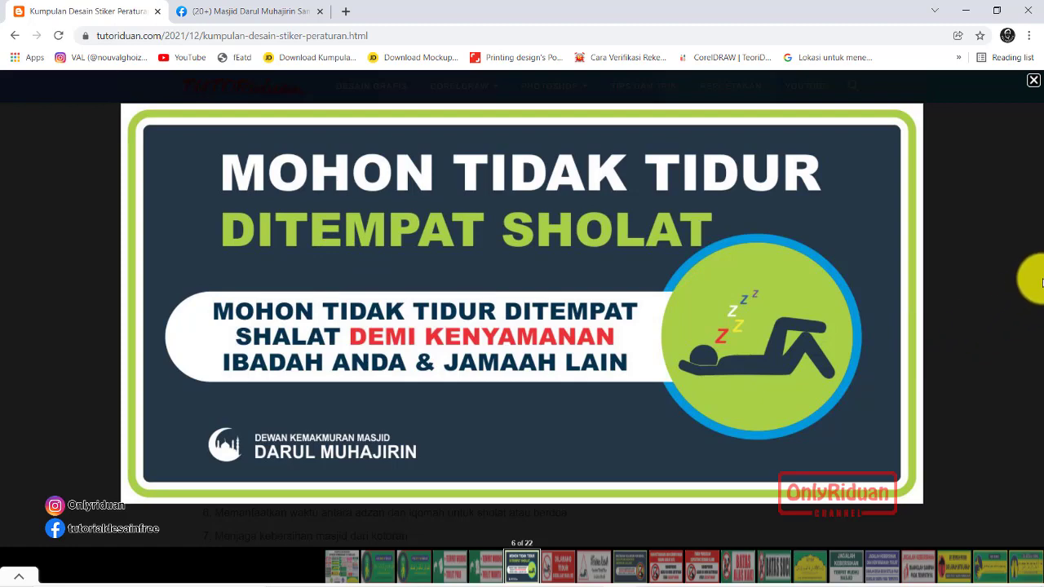
{"action": "left_click", "coordinate": [978, 316]}
Step: Bring its Format CDR details into view: CorelDraw X4, 30 x 15 Cm, 949 KB
{"action": "scroll", "coordinate": [356, 233], "scroll_direction": "down", "scroll_amount": 1}
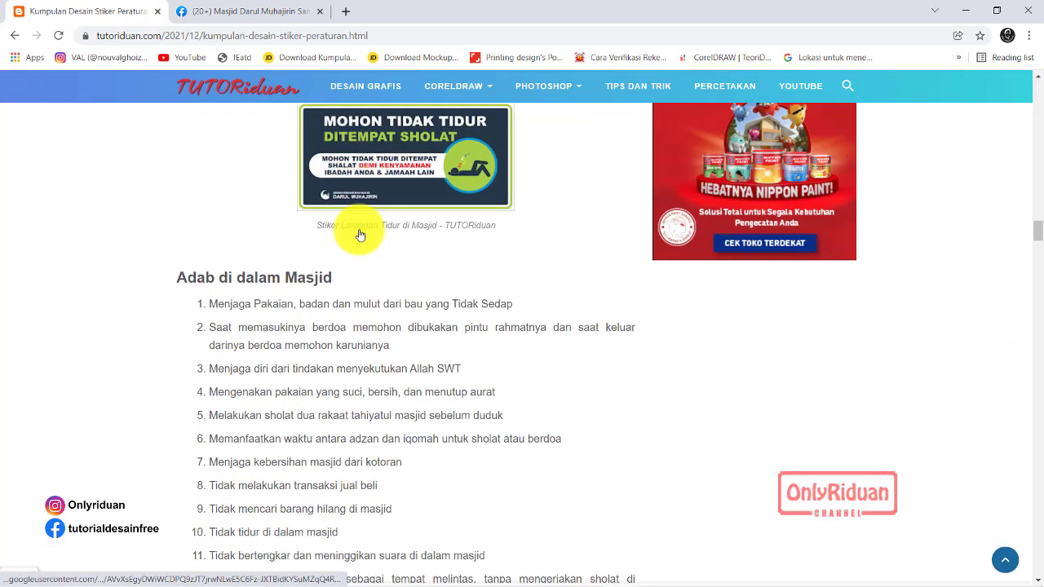
{"action": "scroll", "coordinate": [362, 226], "scroll_direction": "down", "scroll_amount": 4}
{"action": "scroll", "coordinate": [362, 225], "scroll_direction": "down", "scroll_amount": 2}
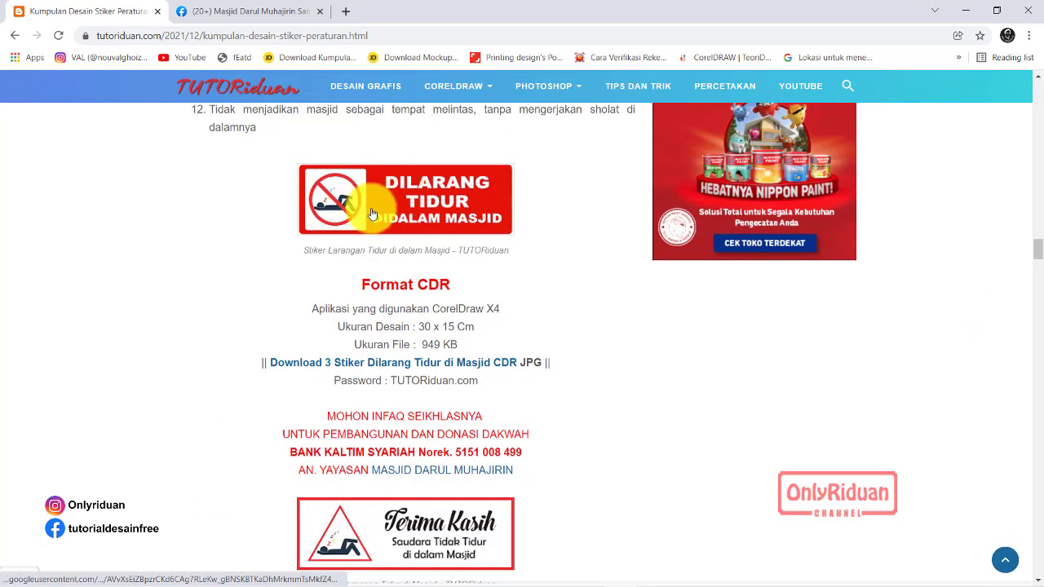
{"action": "scroll", "coordinate": [401, 204], "scroll_direction": "up", "scroll_amount": 4}
{"action": "scroll", "coordinate": [401, 204], "scroll_direction": "up", "scroll_amount": 3}
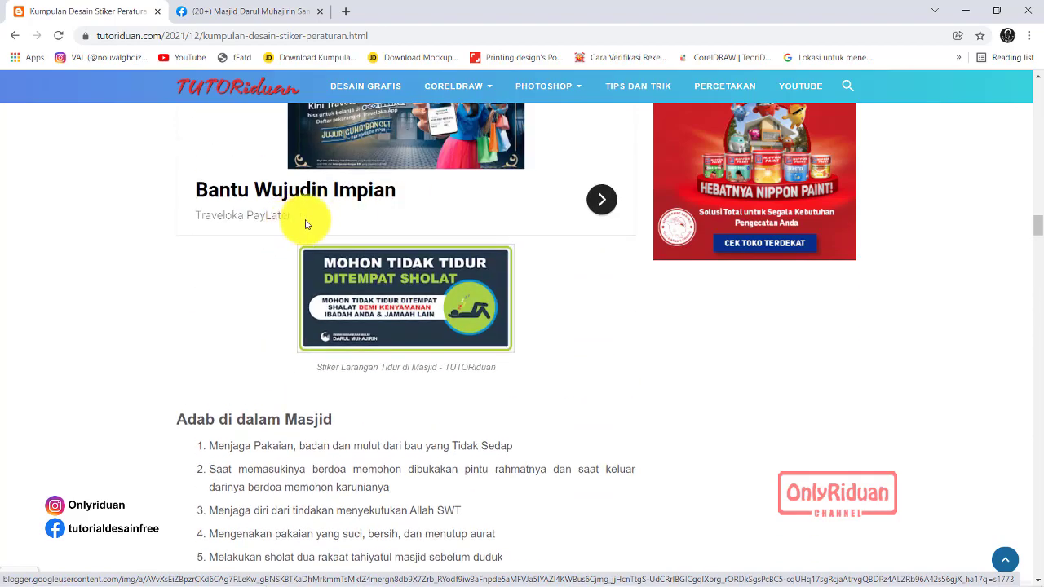
{"action": "scroll", "coordinate": [382, 245], "scroll_direction": "down", "scroll_amount": 4}
{"action": "scroll", "coordinate": [401, 240], "scroll_direction": "up", "scroll_amount": 4}
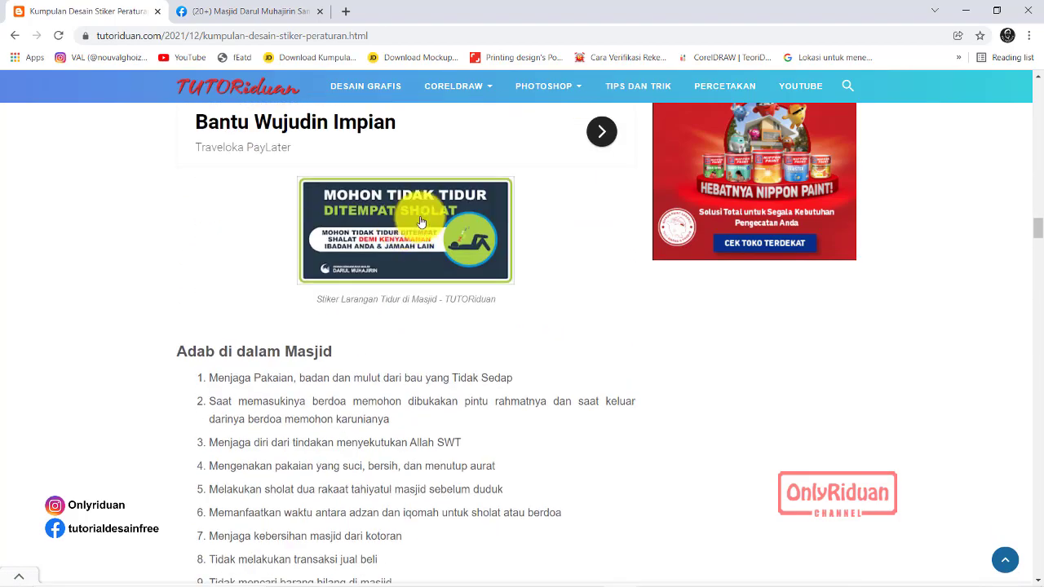
{"action": "scroll", "coordinate": [401, 240], "scroll_direction": "down", "scroll_amount": 5}
{"action": "scroll", "coordinate": [441, 224], "scroll_direction": "down", "scroll_amount": 2}
{"action": "scroll", "coordinate": [453, 212], "scroll_direction": "down", "scroll_amount": 3}
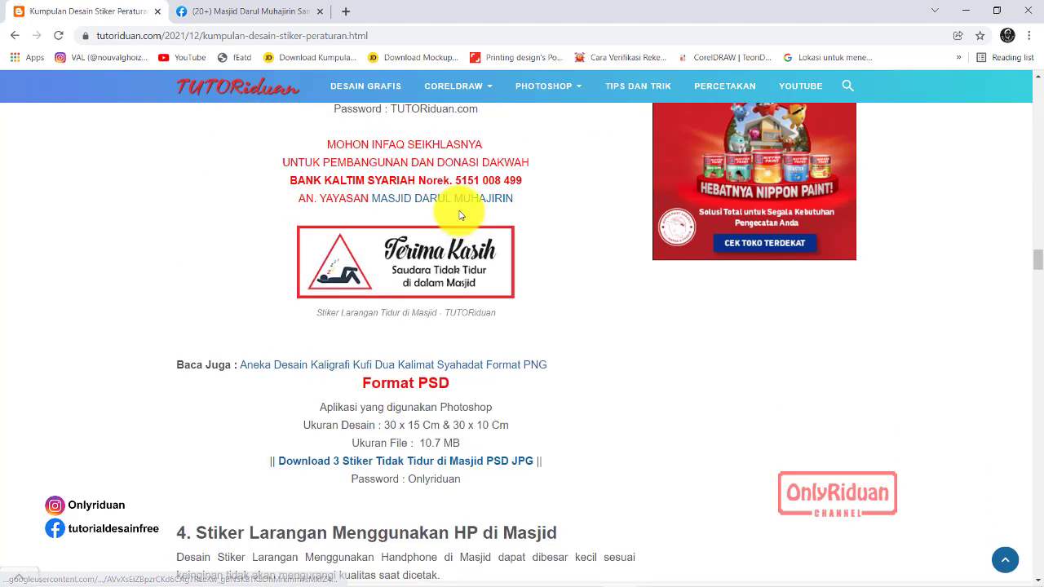
{"action": "scroll", "coordinate": [416, 216], "scroll_direction": "up", "scroll_amount": 2}
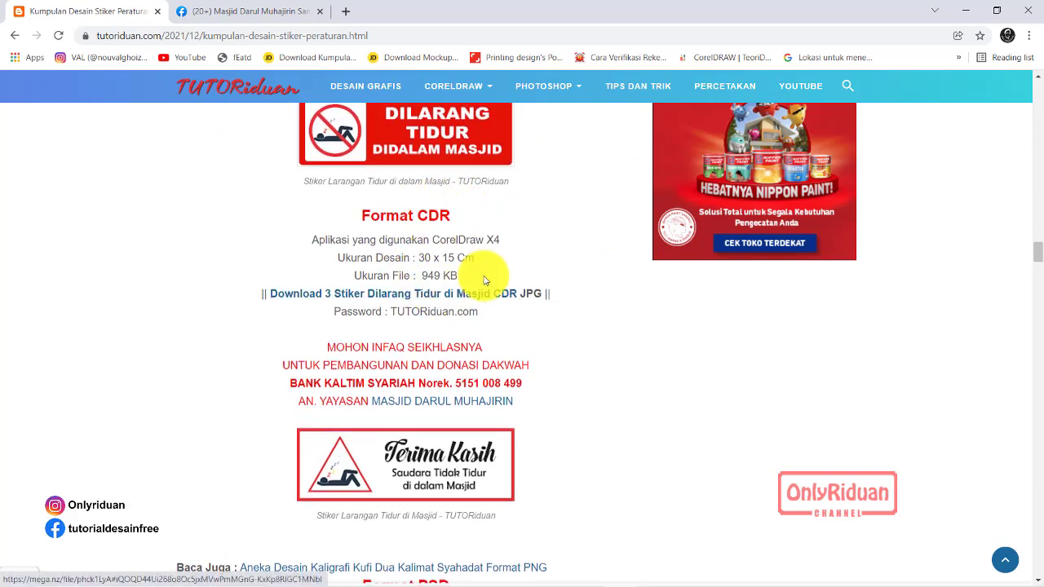
Step: Scroll down past the HP and Batas Alas Kaki sticker sections
{"action": "scroll", "coordinate": [410, 265], "scroll_direction": "down", "scroll_amount": 3}
{"action": "scroll", "coordinate": [407, 263], "scroll_direction": "down", "scroll_amount": 2}
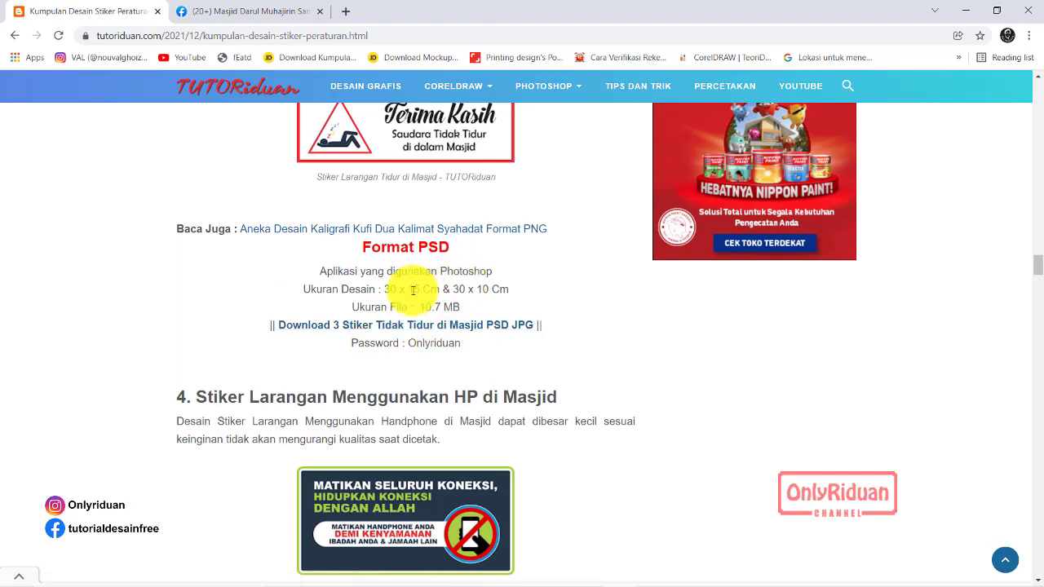
{"action": "scroll", "coordinate": [492, 265], "scroll_direction": "down", "scroll_amount": 4}
{"action": "scroll", "coordinate": [489, 256], "scroll_direction": "up", "scroll_amount": 2}
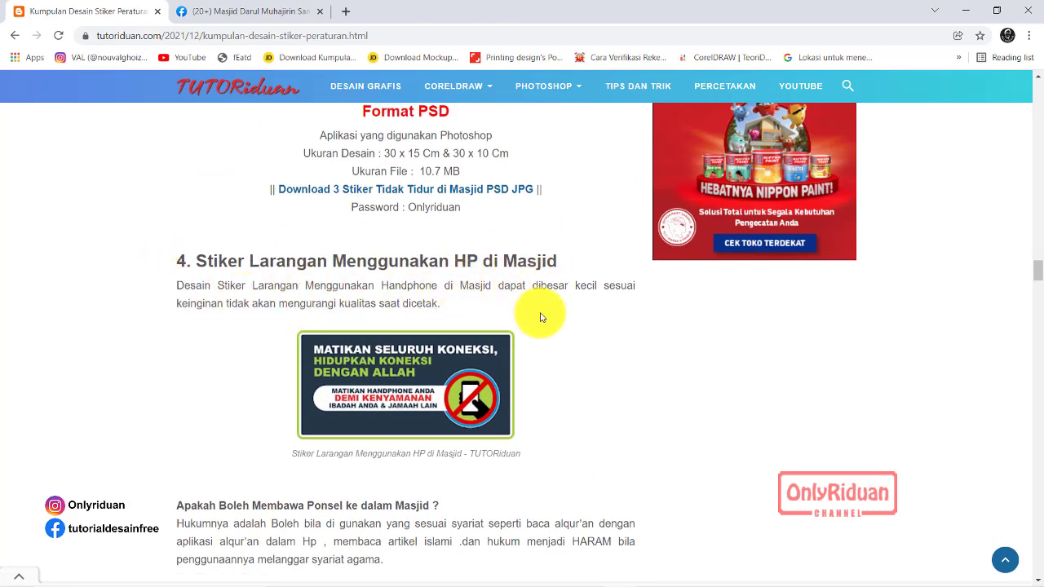
{"action": "scroll", "coordinate": [545, 294], "scroll_direction": "down", "scroll_amount": 2}
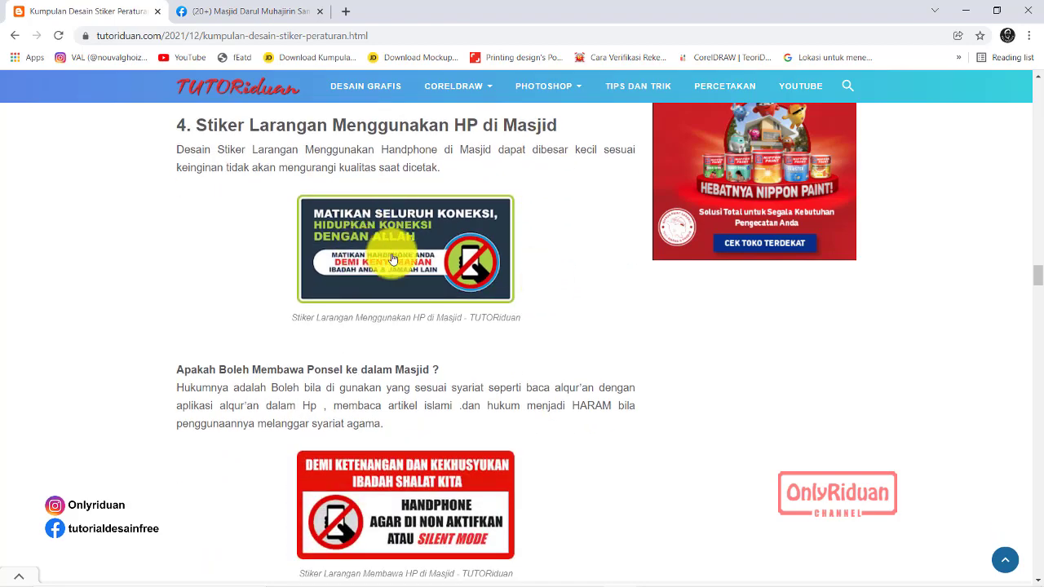
{"action": "scroll", "coordinate": [403, 249], "scroll_direction": "down", "scroll_amount": 3}
{"action": "scroll", "coordinate": [408, 243], "scroll_direction": "up", "scroll_amount": 1}
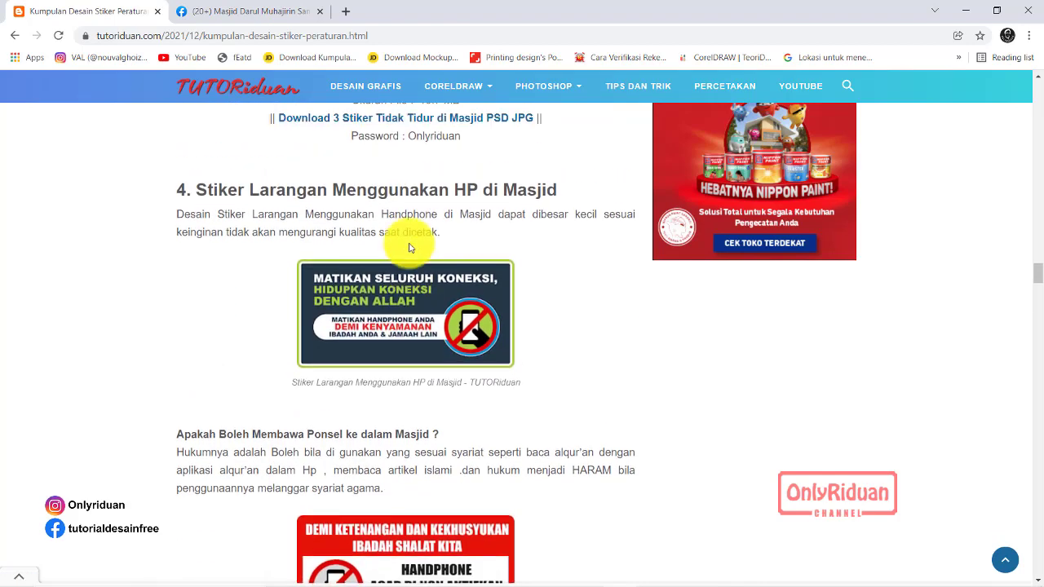
{"action": "scroll", "coordinate": [412, 244], "scroll_direction": "down", "scroll_amount": 3}
{"action": "scroll", "coordinate": [395, 232], "scroll_direction": "down", "scroll_amount": 2}
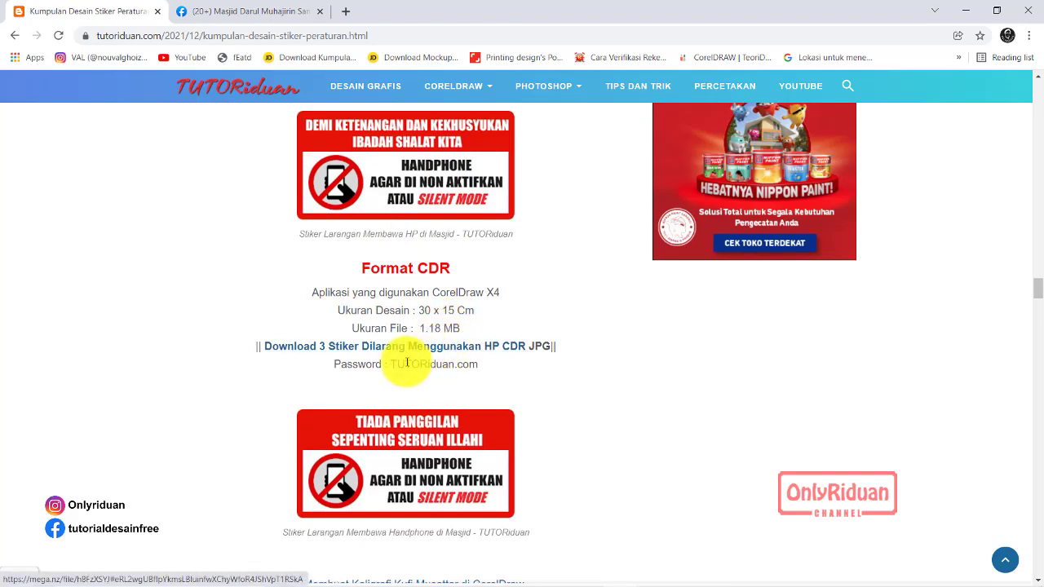
{"action": "scroll", "coordinate": [455, 263], "scroll_direction": "down", "scroll_amount": 2}
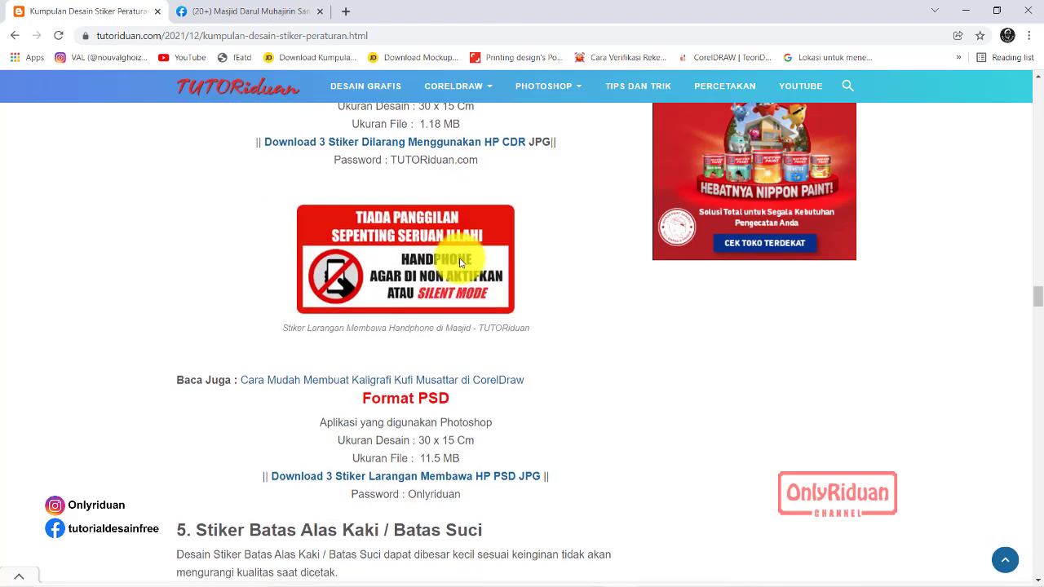
{"action": "scroll", "coordinate": [455, 263], "scroll_direction": "down", "scroll_amount": 1}
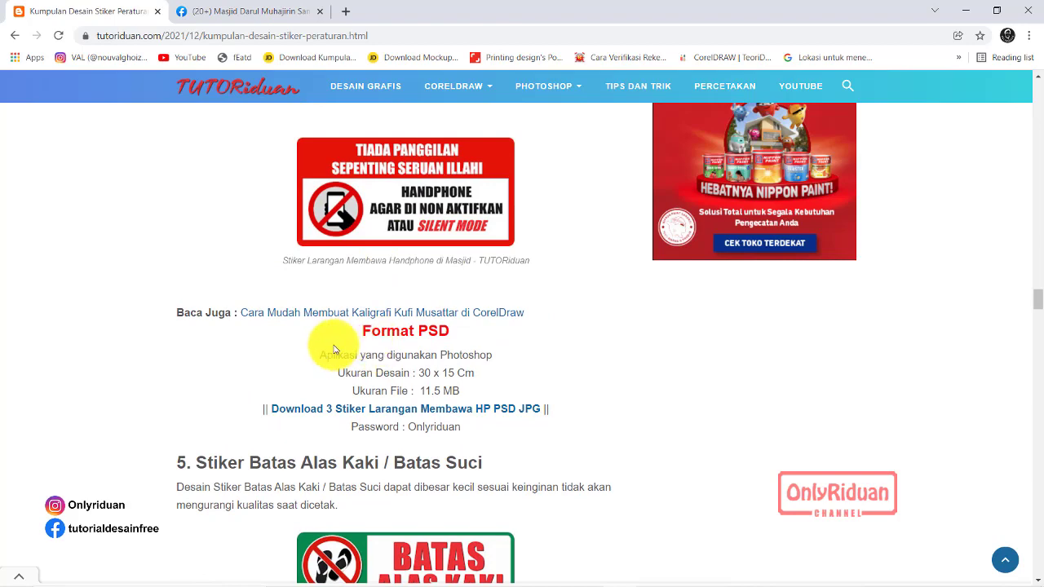
{"action": "scroll", "coordinate": [342, 284], "scroll_direction": "down", "scroll_amount": 1}
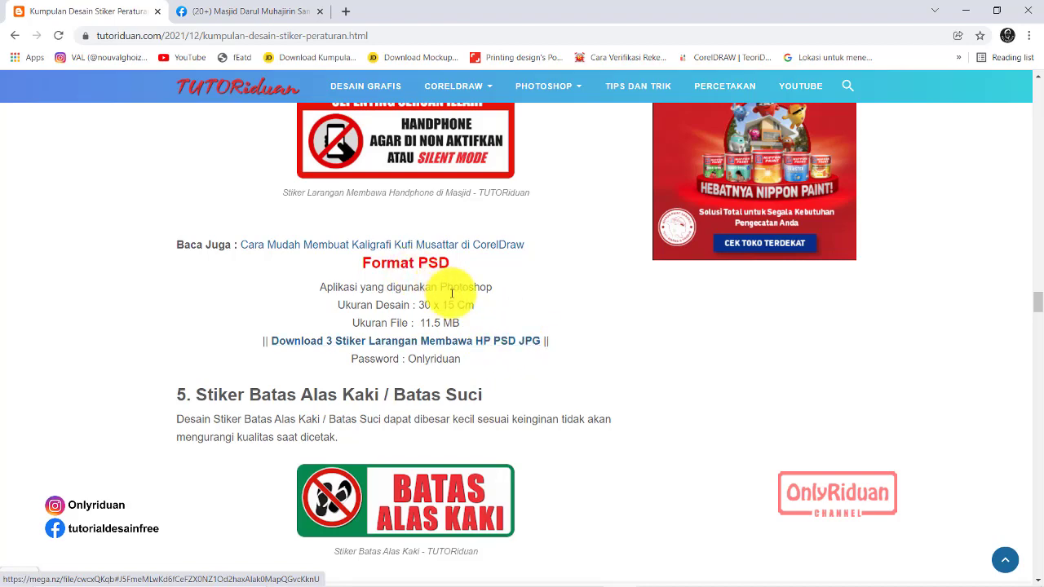
Step: Continue to the Niat I'tikaf PSD details: Photoshop, 30 x 10 Cm & 30 x 7 Cm, 5.19 MB
{"action": "scroll", "coordinate": [453, 291], "scroll_direction": "down", "scroll_amount": 2}
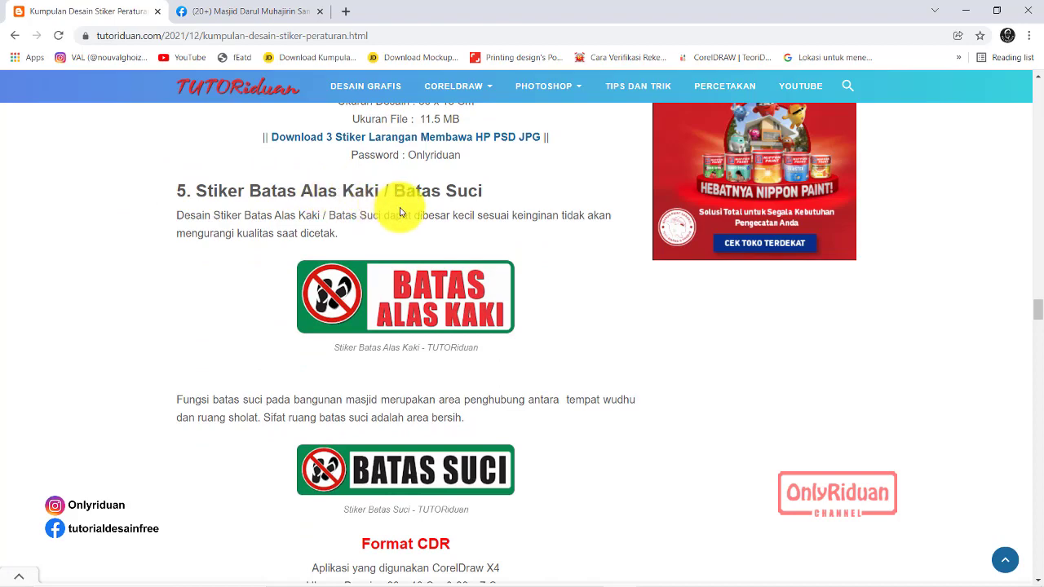
{"action": "scroll", "coordinate": [494, 233], "scroll_direction": "down", "scroll_amount": 1}
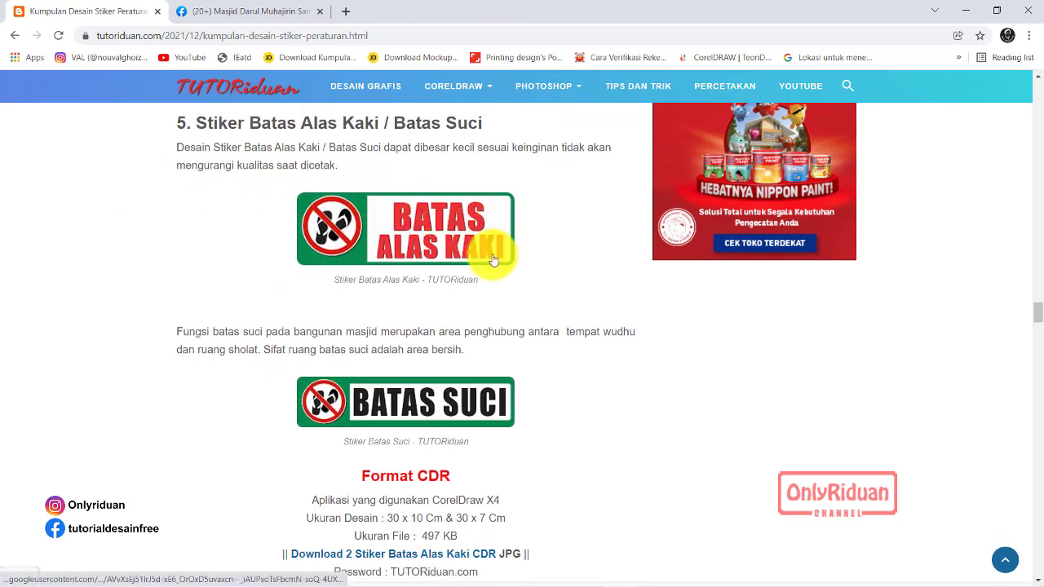
{"action": "scroll", "coordinate": [400, 335], "scroll_direction": "down", "scroll_amount": 2}
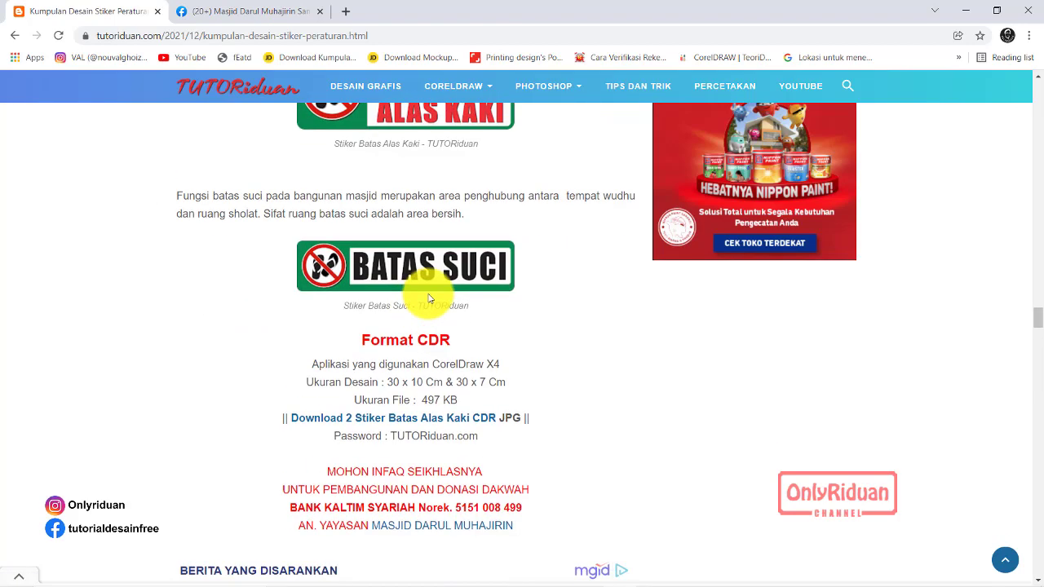
{"action": "scroll", "coordinate": [428, 299], "scroll_direction": "down", "scroll_amount": 1}
{"action": "scroll", "coordinate": [424, 293], "scroll_direction": "down", "scroll_amount": 3}
{"action": "scroll", "coordinate": [420, 285], "scroll_direction": "down", "scroll_amount": 3}
{"action": "scroll", "coordinate": [410, 266], "scroll_direction": "down", "scroll_amount": 2}
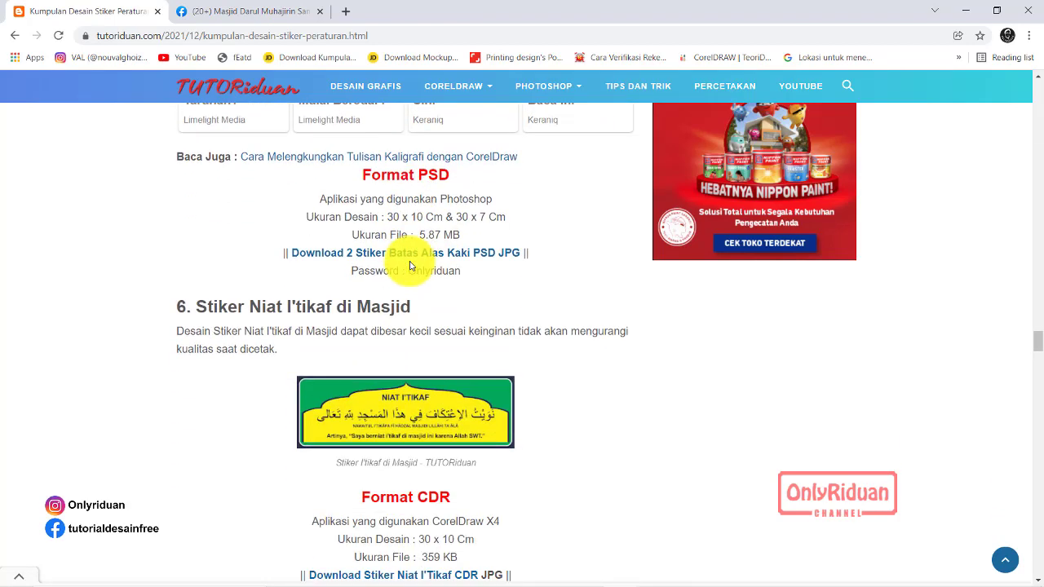
{"action": "scroll", "coordinate": [410, 266], "scroll_direction": "down", "scroll_amount": 2}
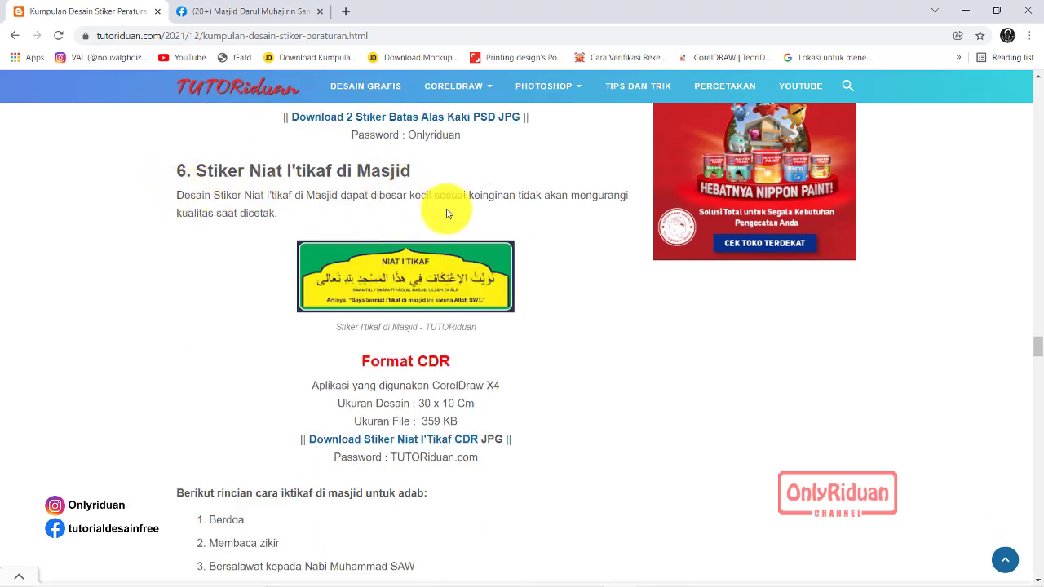
{"action": "scroll", "coordinate": [456, 282], "scroll_direction": "down", "scroll_amount": 1}
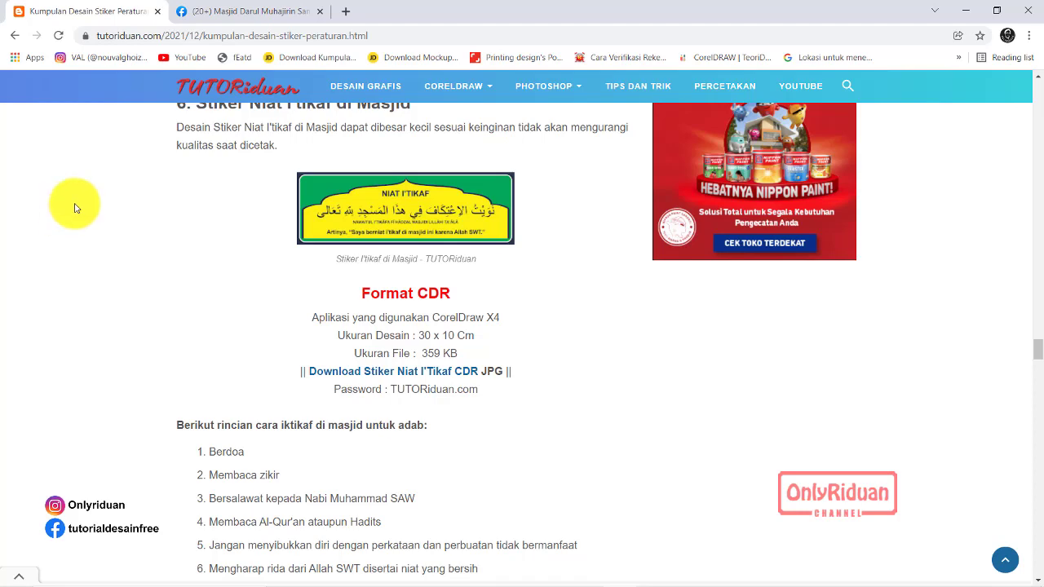
{"action": "scroll", "coordinate": [416, 205], "scroll_direction": "down", "scroll_amount": 4}
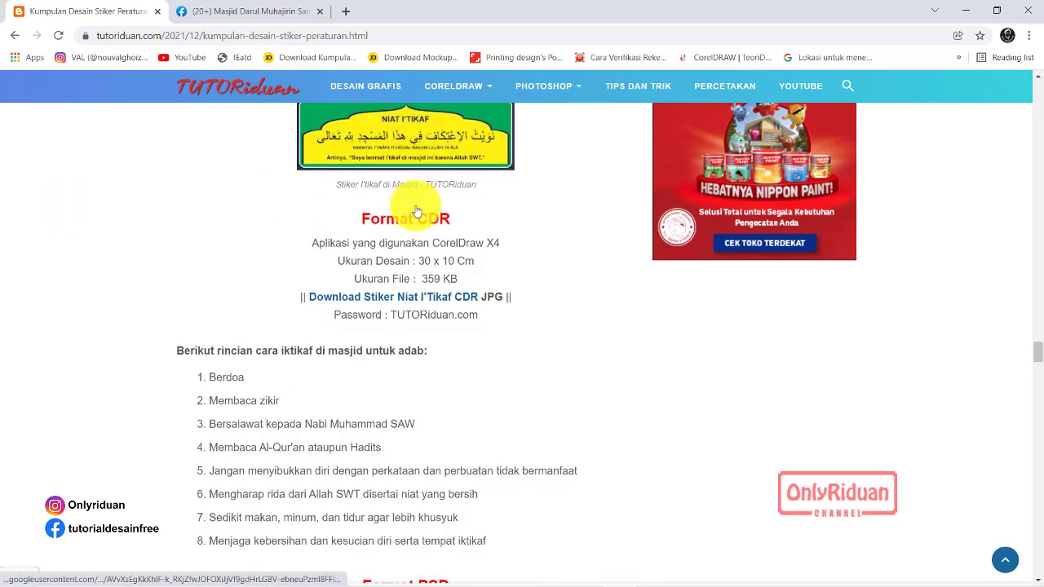
{"action": "scroll", "coordinate": [417, 205], "scroll_direction": "down", "scroll_amount": 3}
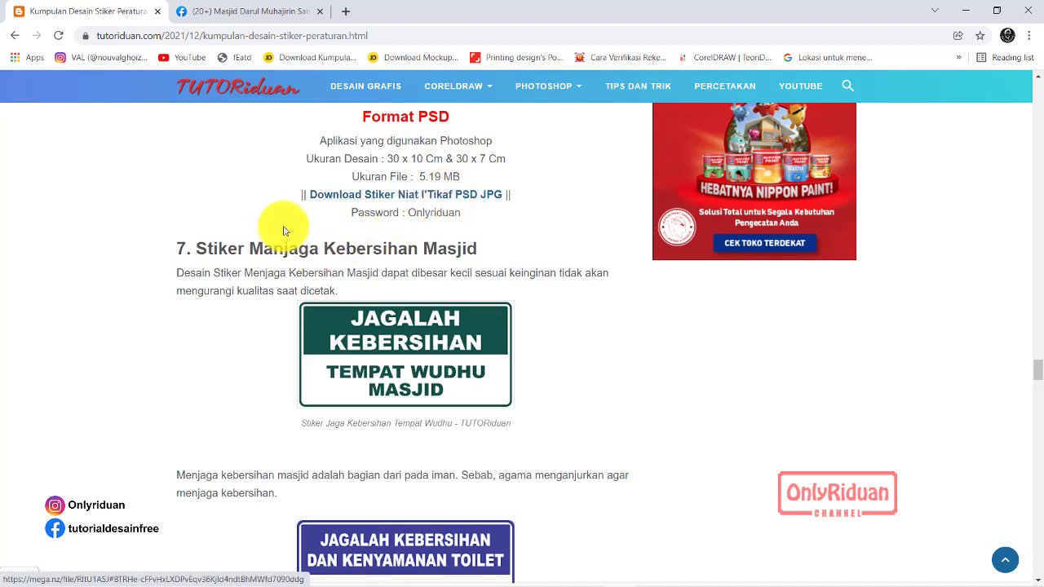
Step: Scroll to section 8, Stiker Sedekah Payung, showing its CDR details: CorelDraw X4, 30 x 10 Cm, 320 KB
{"action": "scroll", "coordinate": [387, 234], "scroll_direction": "down", "scroll_amount": 2}
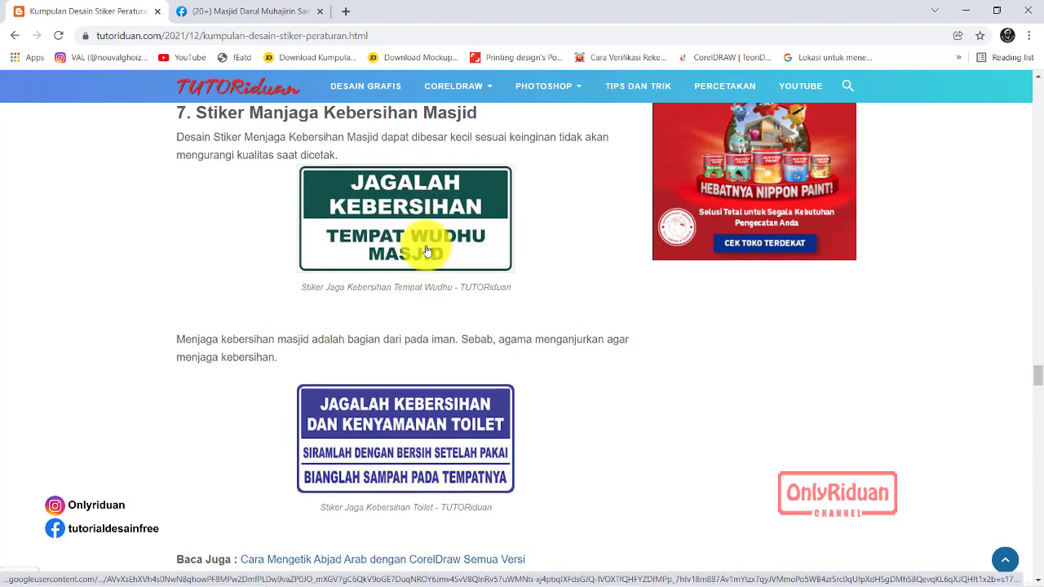
{"action": "scroll", "coordinate": [424, 234], "scroll_direction": "down", "scroll_amount": 3}
{"action": "scroll", "coordinate": [404, 232], "scroll_direction": "up", "scroll_amount": 3}
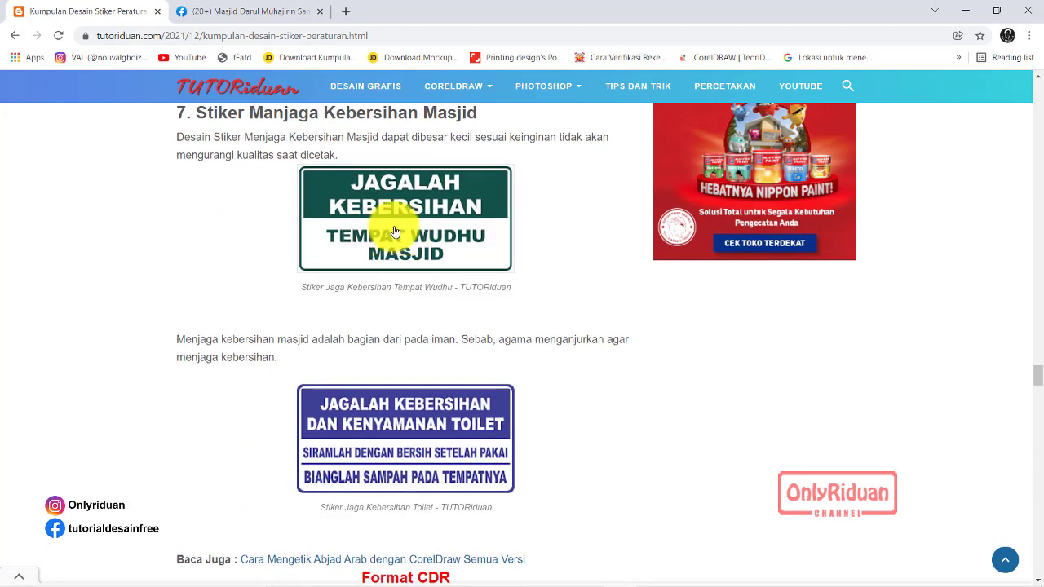
{"action": "scroll", "coordinate": [386, 234], "scroll_direction": "down", "scroll_amount": 2}
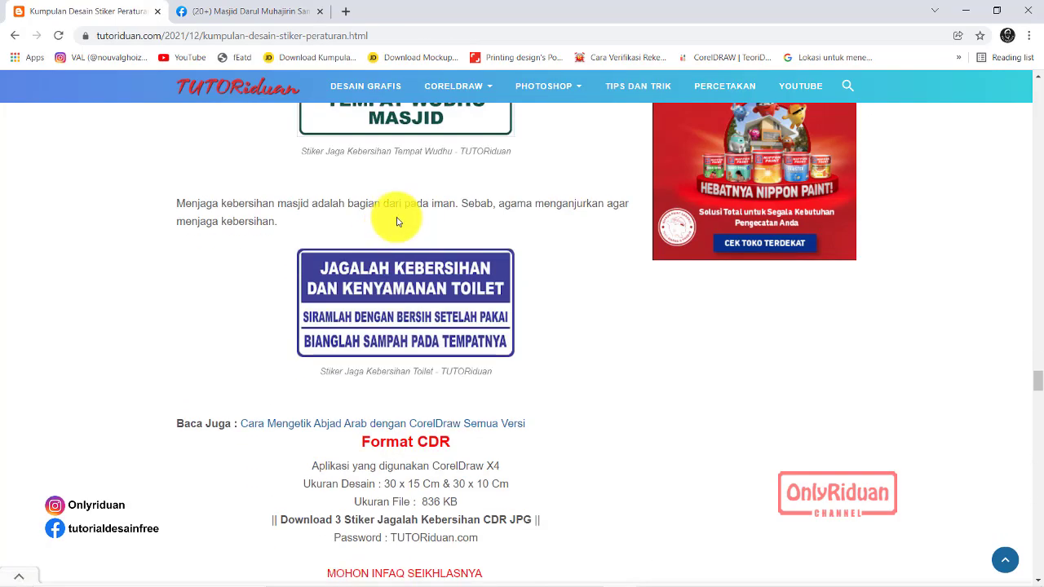
{"action": "scroll", "coordinate": [384, 226], "scroll_direction": "up", "scroll_amount": 2}
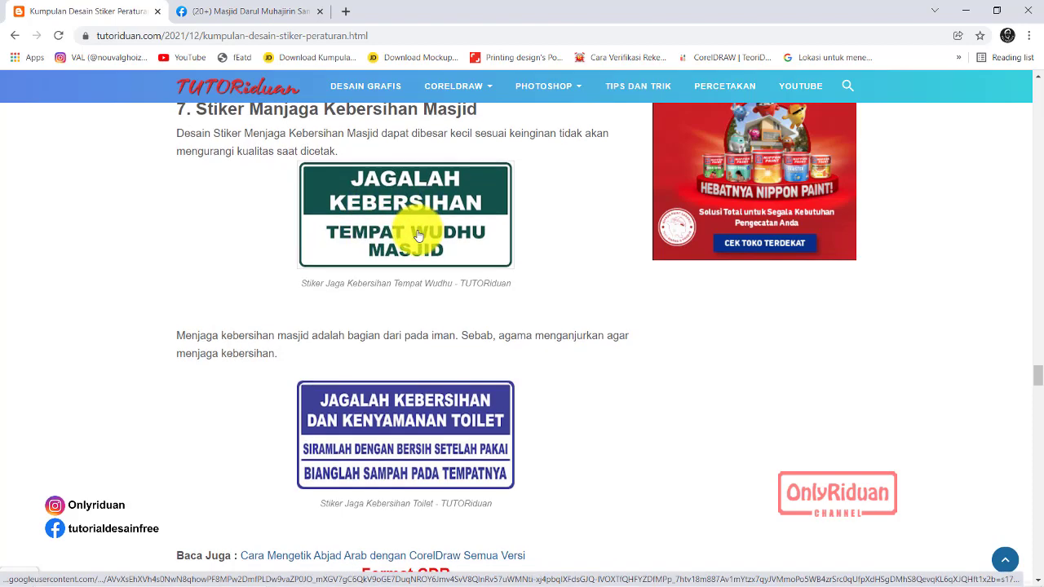
{"action": "scroll", "coordinate": [412, 214], "scroll_direction": "down", "scroll_amount": 3}
{"action": "scroll", "coordinate": [426, 145], "scroll_direction": "down", "scroll_amount": 1}
{"action": "scroll", "coordinate": [417, 355], "scroll_direction": "down", "scroll_amount": 2}
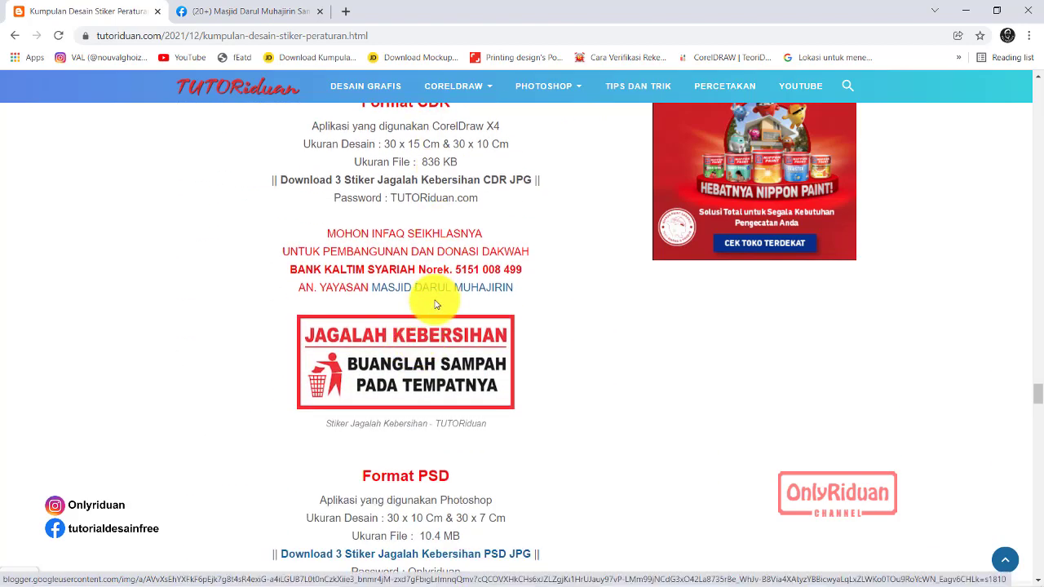
{"action": "scroll", "coordinate": [416, 281], "scroll_direction": "up", "scroll_amount": 1}
{"action": "scroll", "coordinate": [408, 253], "scroll_direction": "up", "scroll_amount": 2}
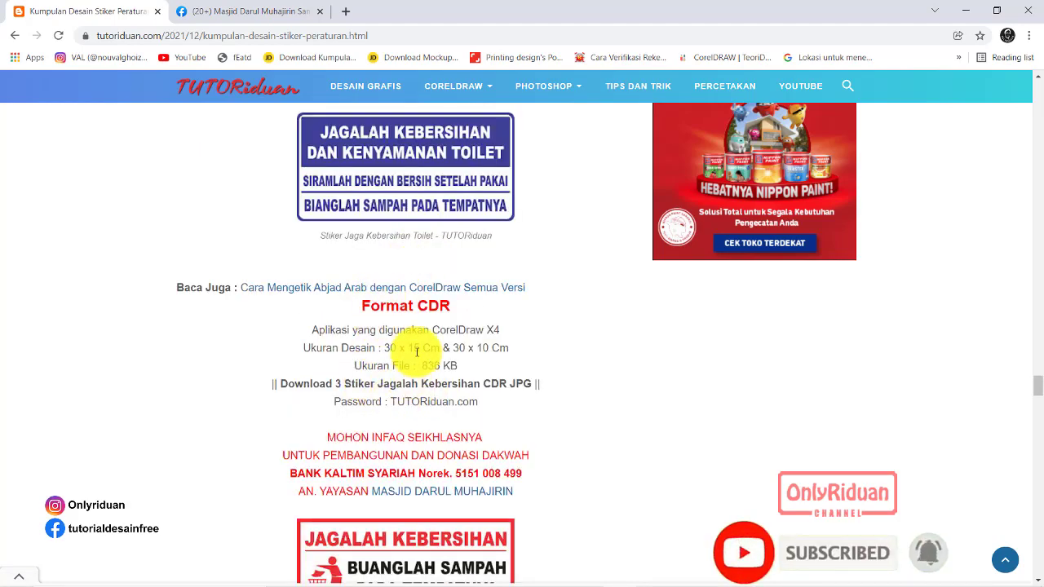
{"action": "scroll", "coordinate": [416, 352], "scroll_direction": "up", "scroll_amount": 2}
{"action": "scroll", "coordinate": [415, 354], "scroll_direction": "down", "scroll_amount": 3}
{"action": "scroll", "coordinate": [411, 351], "scroll_direction": "down", "scroll_amount": 4}
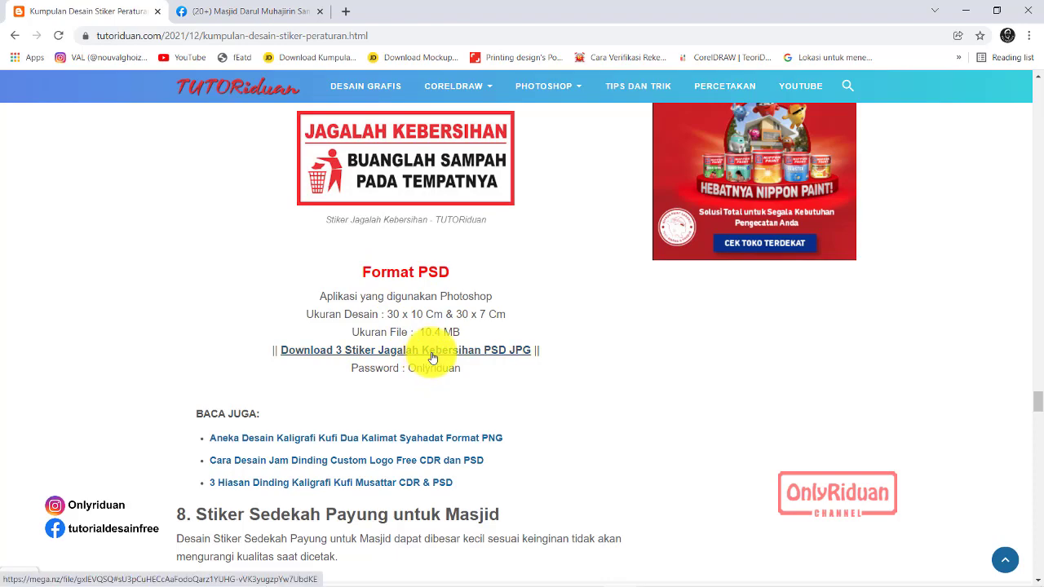
{"action": "scroll", "coordinate": [430, 358], "scroll_direction": "down", "scroll_amount": 3}
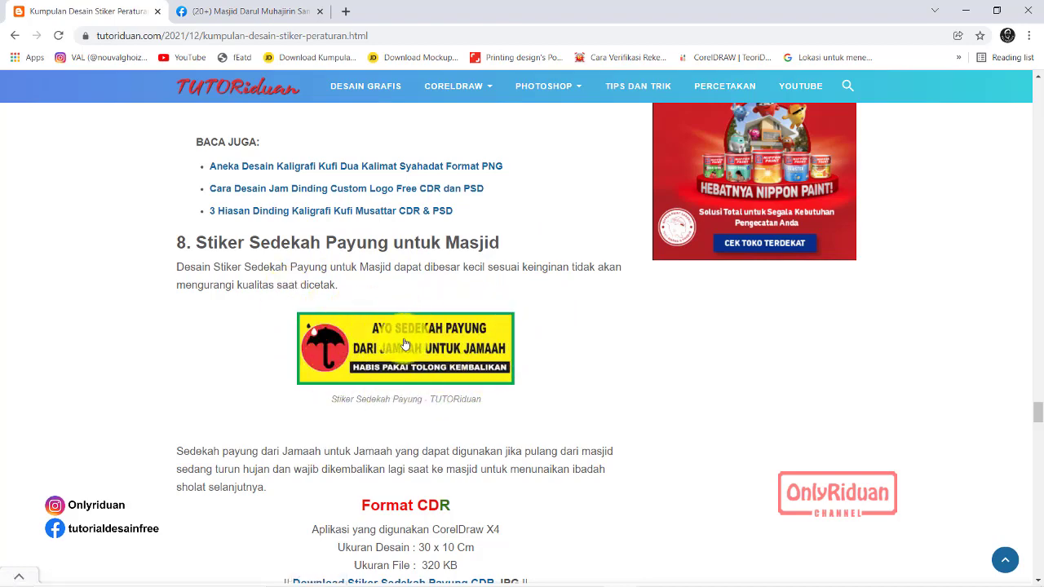
Step: Scroll to section 10, Stiker Hemat AIR, with its CDR details: CorelDraw X4, 30 x 10 Cm, 317 KB
{"action": "scroll", "coordinate": [387, 351], "scroll_direction": "down", "scroll_amount": 2}
{"action": "scroll", "coordinate": [416, 318], "scroll_direction": "down", "scroll_amount": 2}
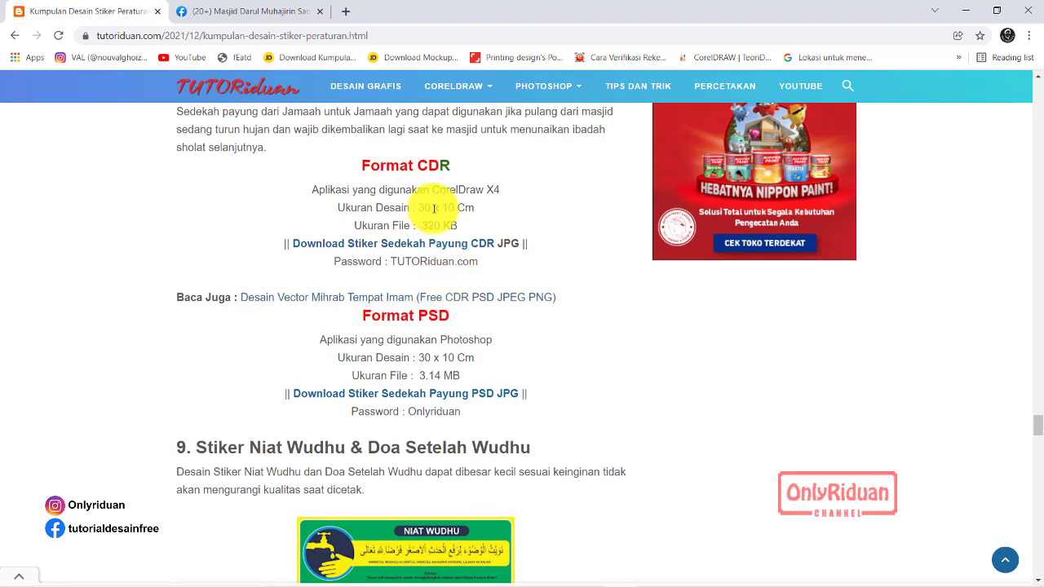
{"action": "scroll", "coordinate": [422, 244], "scroll_direction": "down", "scroll_amount": 2}
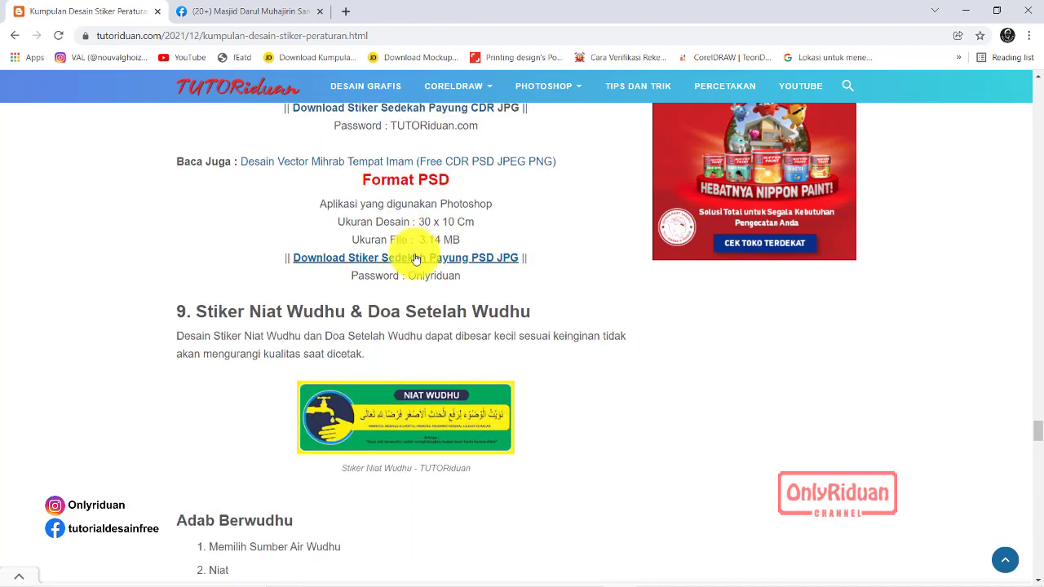
{"action": "scroll", "coordinate": [416, 244], "scroll_direction": "down", "scroll_amount": 1}
{"action": "scroll", "coordinate": [427, 259], "scroll_direction": "down", "scroll_amount": 2}
{"action": "scroll", "coordinate": [220, 176], "scroll_direction": "up", "scroll_amount": 1}
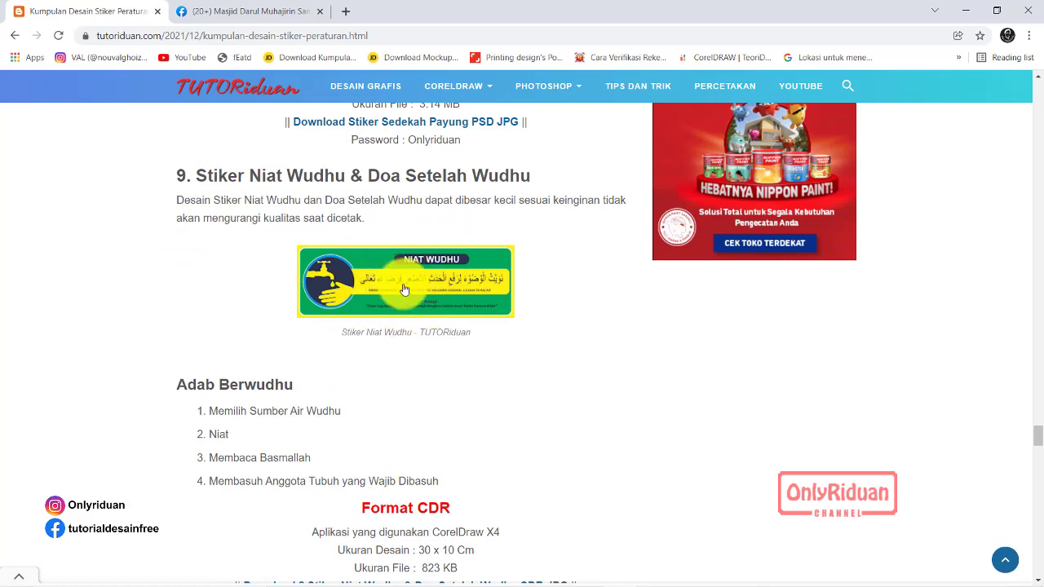
{"action": "scroll", "coordinate": [411, 287], "scroll_direction": "down", "scroll_amount": 1}
{"action": "scroll", "coordinate": [441, 289], "scroll_direction": "down", "scroll_amount": 3}
{"action": "scroll", "coordinate": [445, 287], "scroll_direction": "down", "scroll_amount": 2}
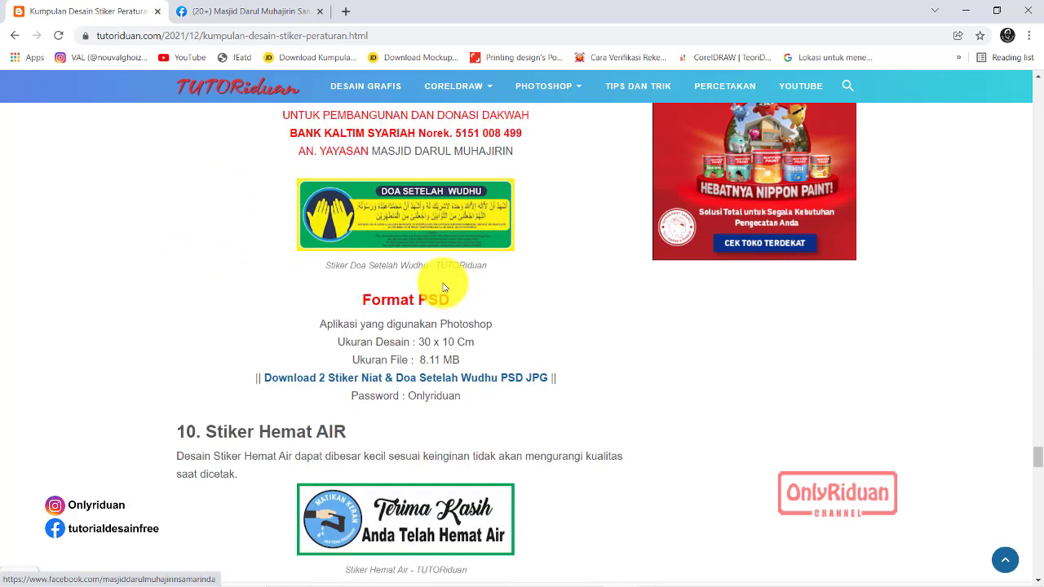
{"action": "scroll", "coordinate": [436, 278], "scroll_direction": "up", "scroll_amount": 1}
{"action": "scroll", "coordinate": [424, 249], "scroll_direction": "up", "scroll_amount": 2}
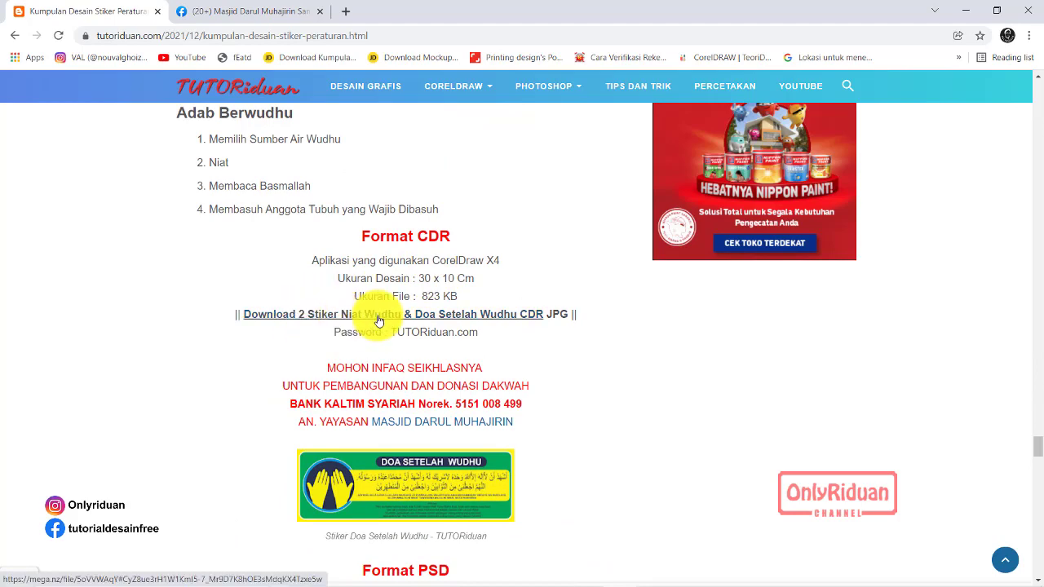
{"action": "scroll", "coordinate": [456, 311], "scroll_direction": "down", "scroll_amount": 4}
{"action": "scroll", "coordinate": [473, 312], "scroll_direction": "down", "scroll_amount": 1}
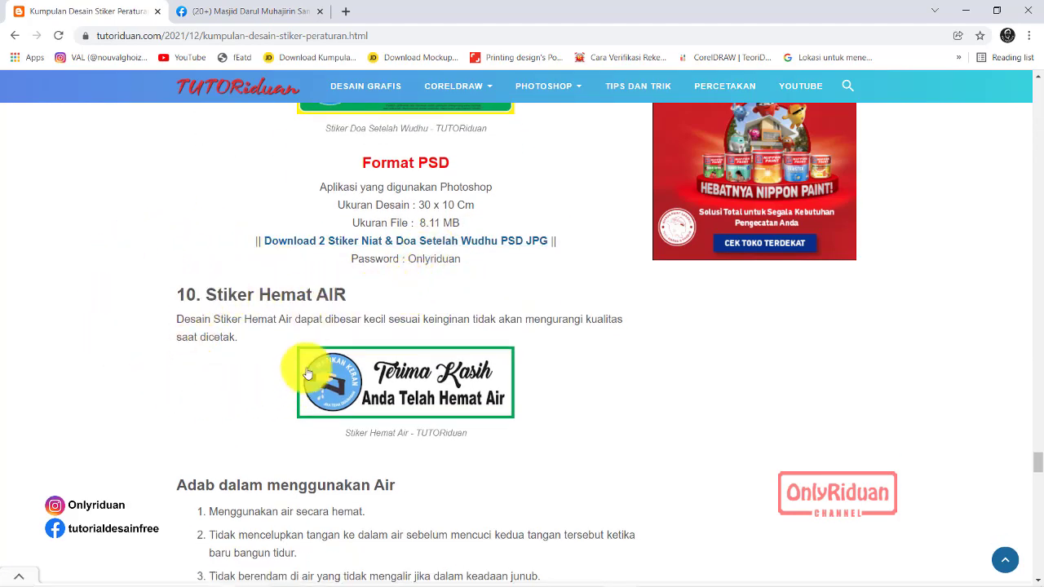
{"action": "scroll", "coordinate": [396, 312], "scroll_direction": "down", "scroll_amount": 2}
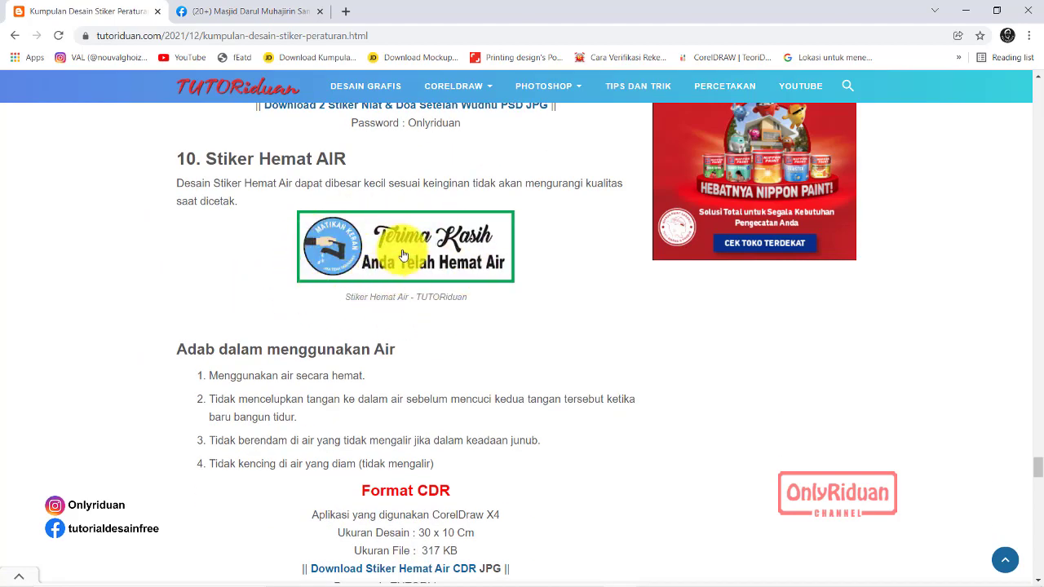
Step: Scroll through section 11's download links and back up to the WARNING LADIES AREA sticker
{"action": "scroll", "coordinate": [392, 263], "scroll_direction": "down", "scroll_amount": 4}
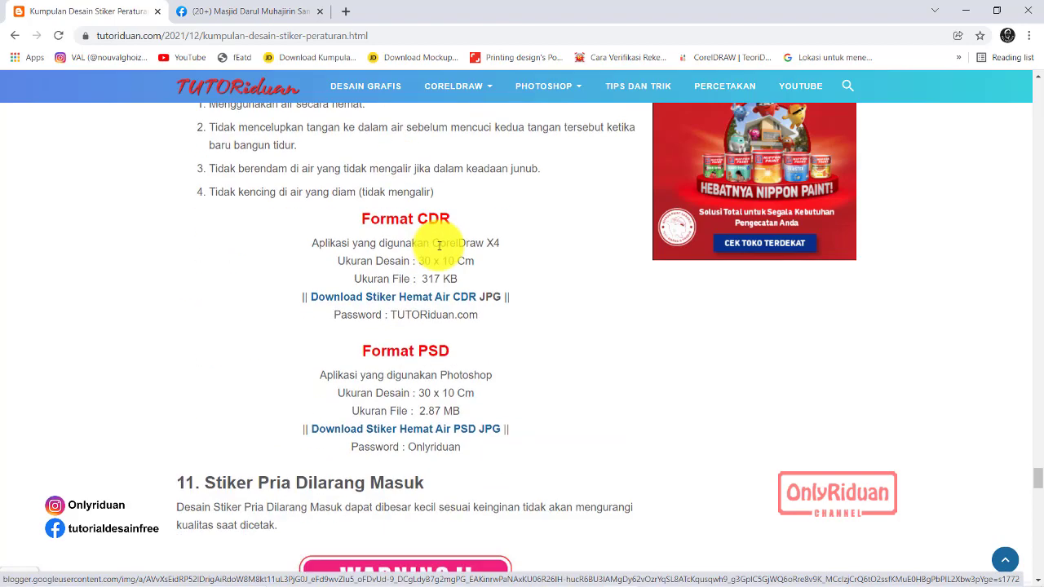
{"action": "scroll", "coordinate": [441, 267], "scroll_direction": "down", "scroll_amount": 2}
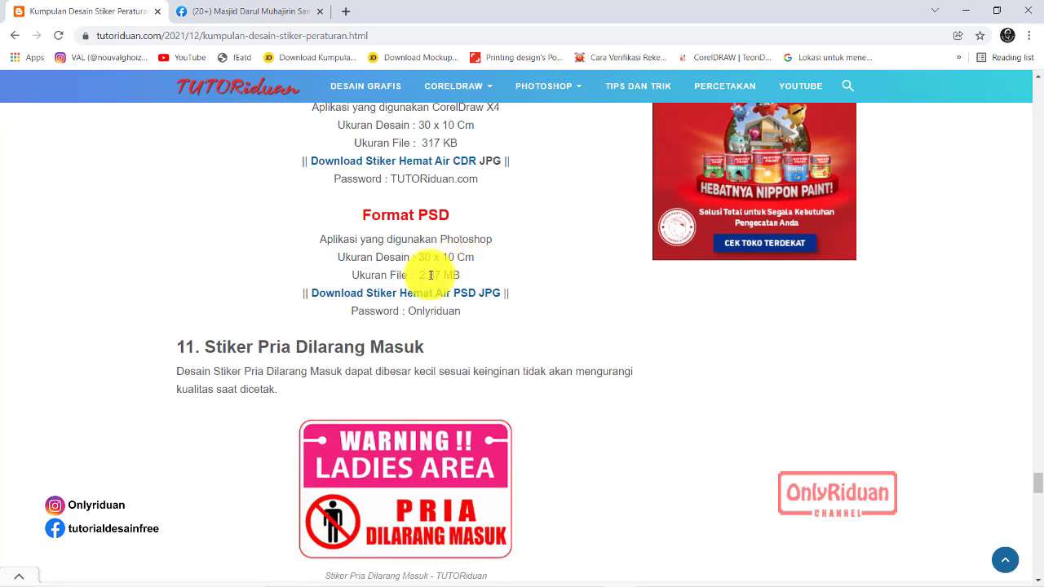
{"action": "scroll", "coordinate": [421, 287], "scroll_direction": "down", "scroll_amount": 2}
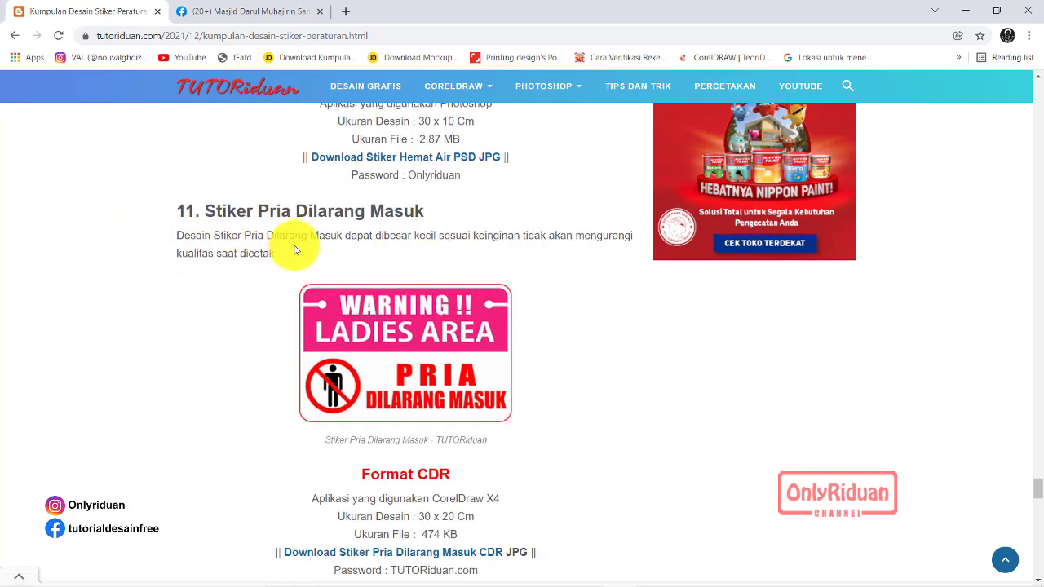
{"action": "scroll", "coordinate": [403, 268], "scroll_direction": "down", "scroll_amount": 2}
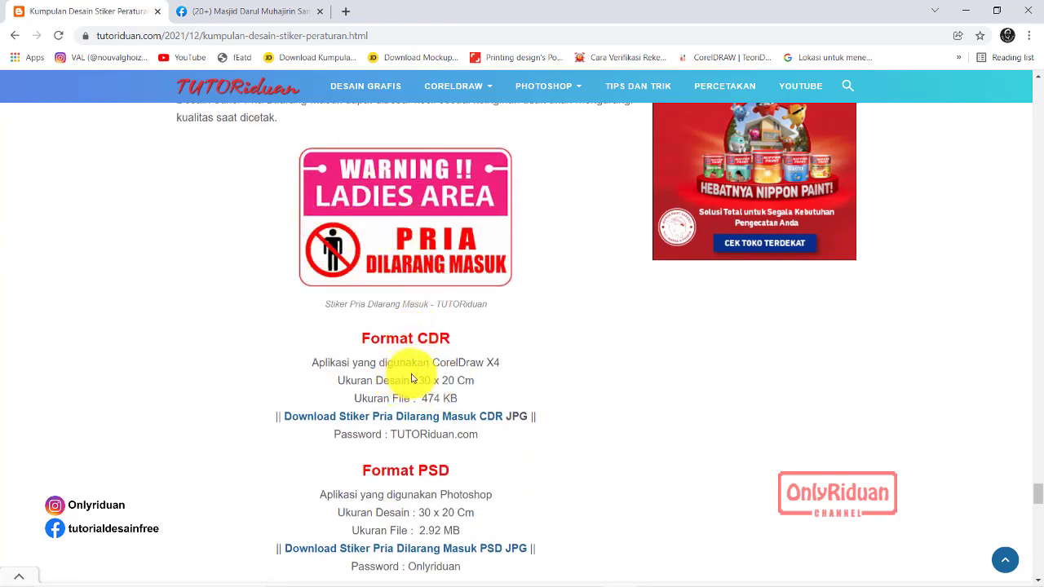
{"action": "scroll", "coordinate": [432, 330], "scroll_direction": "down", "scroll_amount": 1}
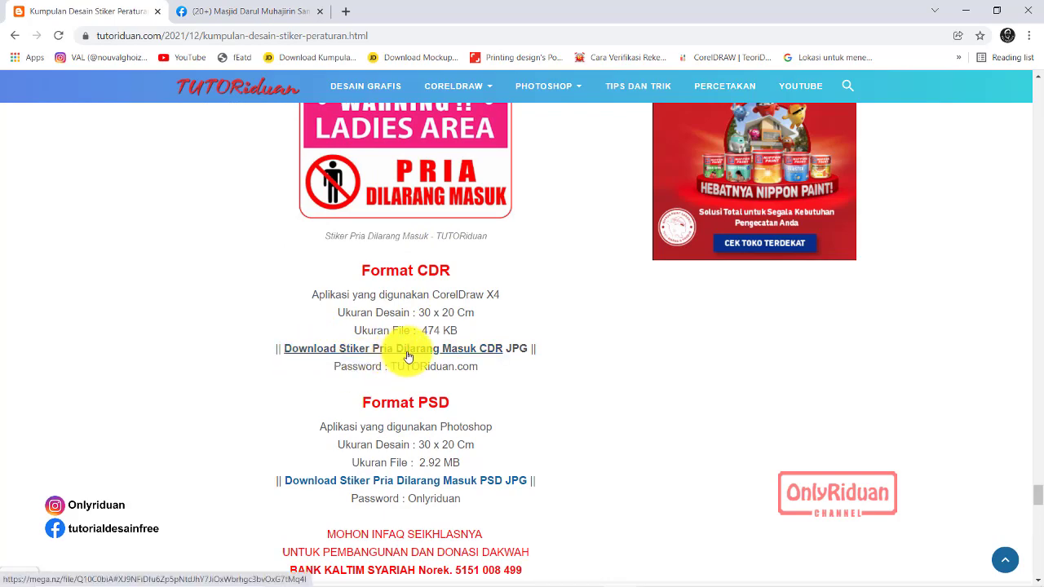
{"action": "scroll", "coordinate": [399, 322], "scroll_direction": "down", "scroll_amount": 2}
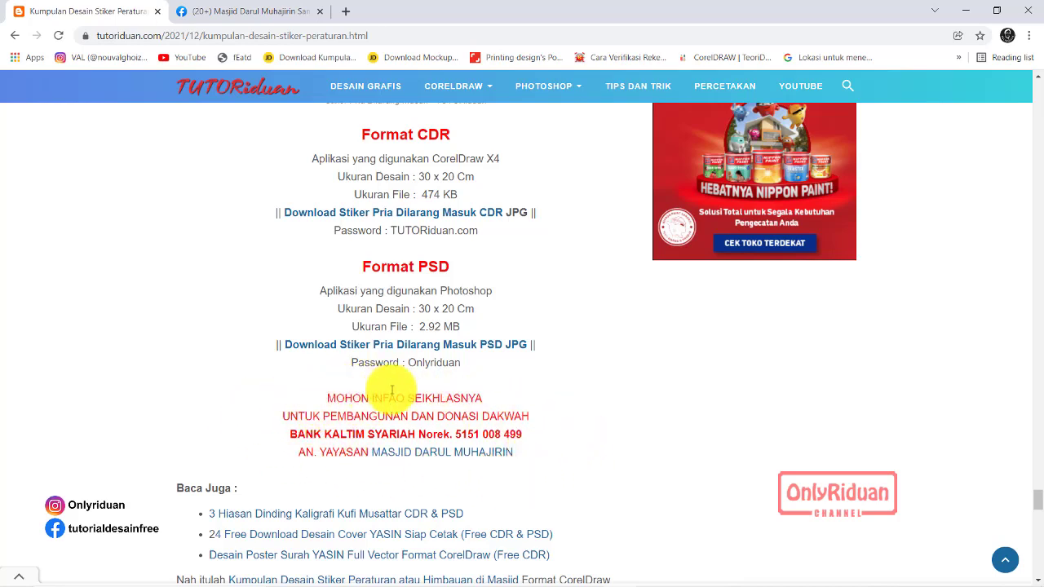
{"action": "scroll", "coordinate": [496, 319], "scroll_direction": "up", "scroll_amount": 3}
{"action": "scroll", "coordinate": [200, 321], "scroll_direction": "up", "scroll_amount": 2}
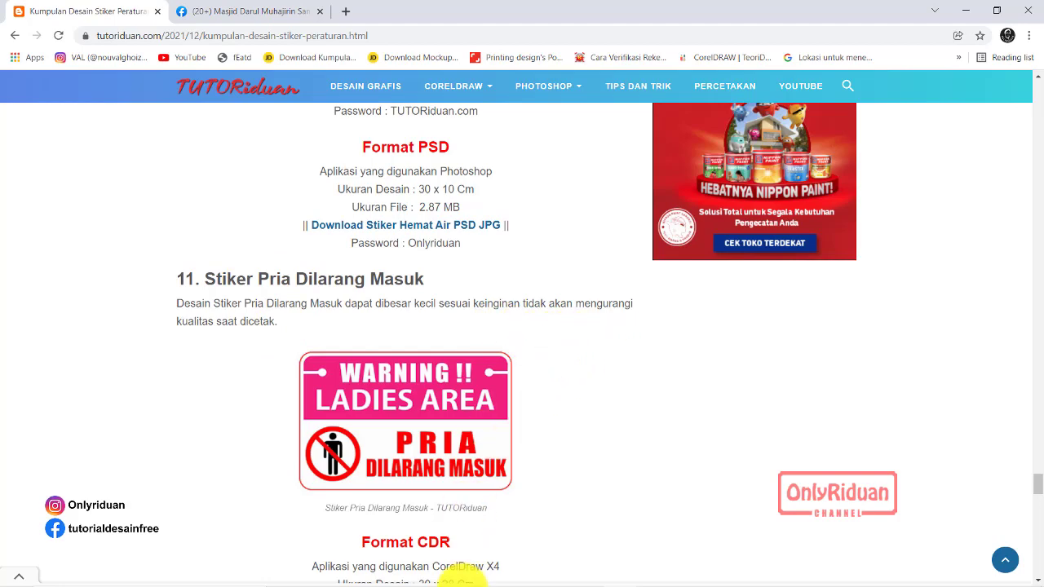
Step: Open the Stiker Masjid CDR folder as large icons and select the Tidak Tidur archive
{"action": "left_click", "coordinate": [349, 573]}
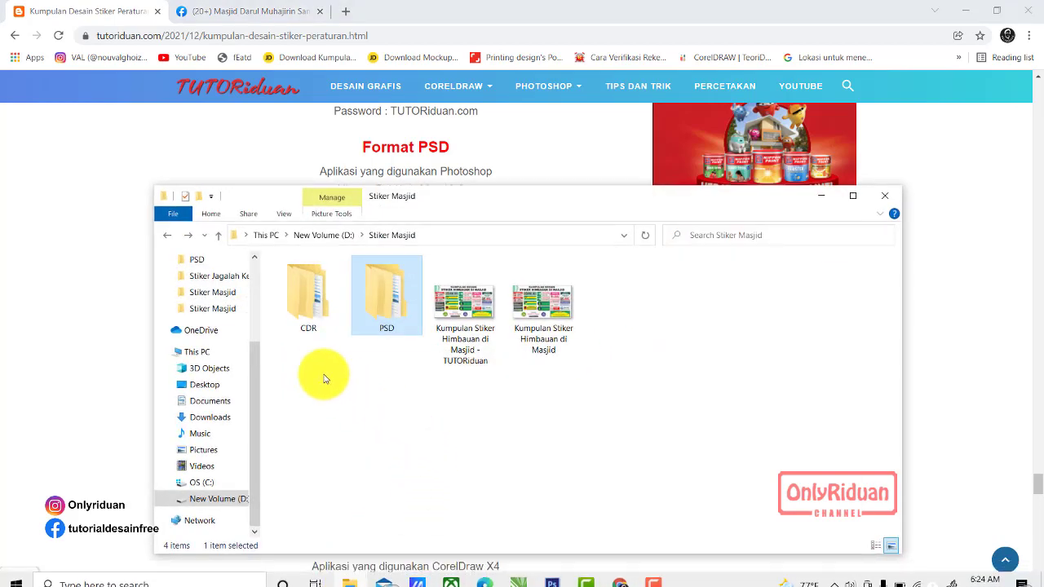
{"action": "double_click", "coordinate": [301, 293]}
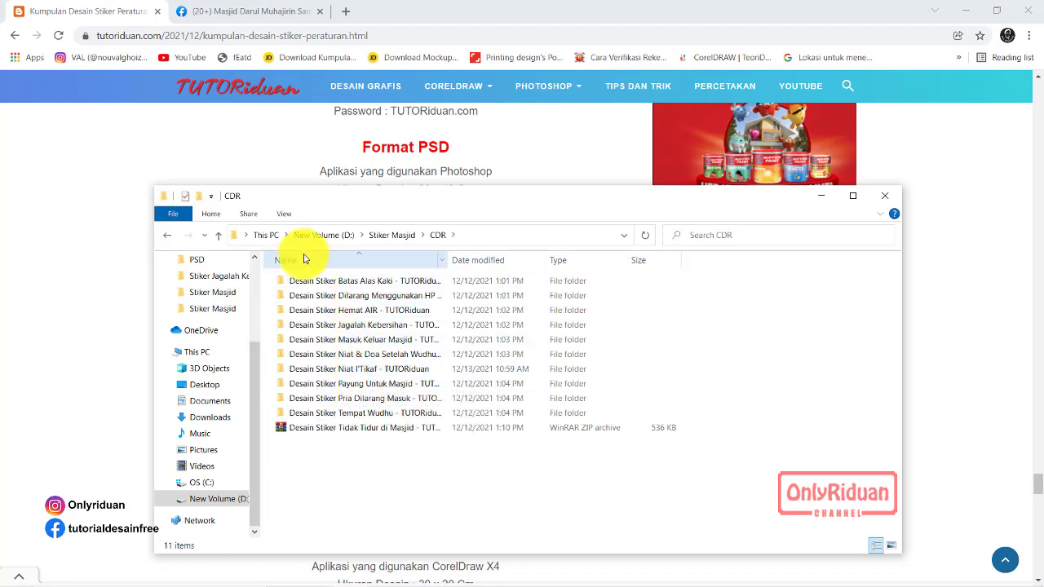
{"action": "left_click", "coordinate": [284, 213]}
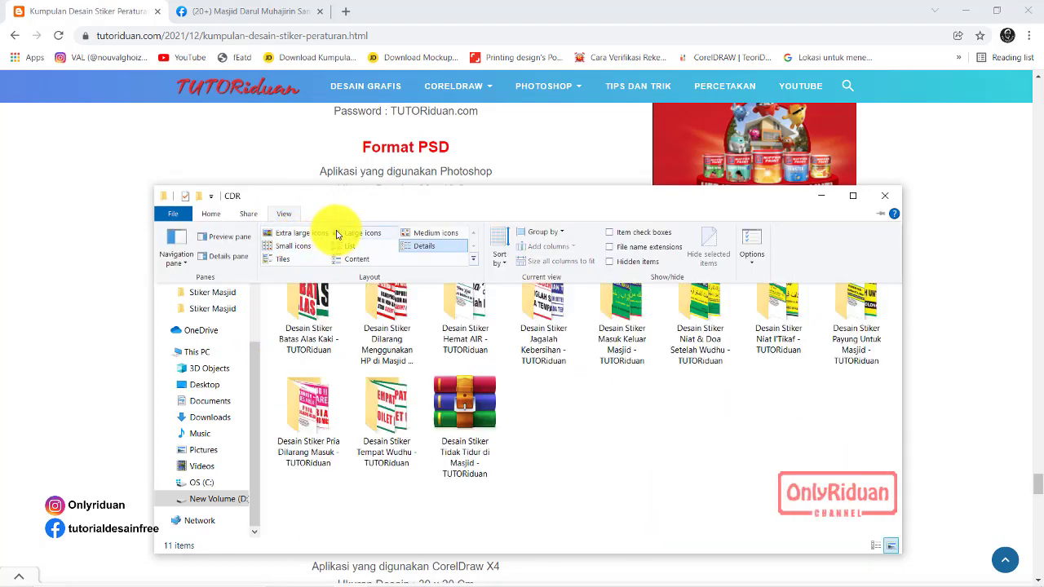
{"action": "left_click", "coordinate": [338, 233]}
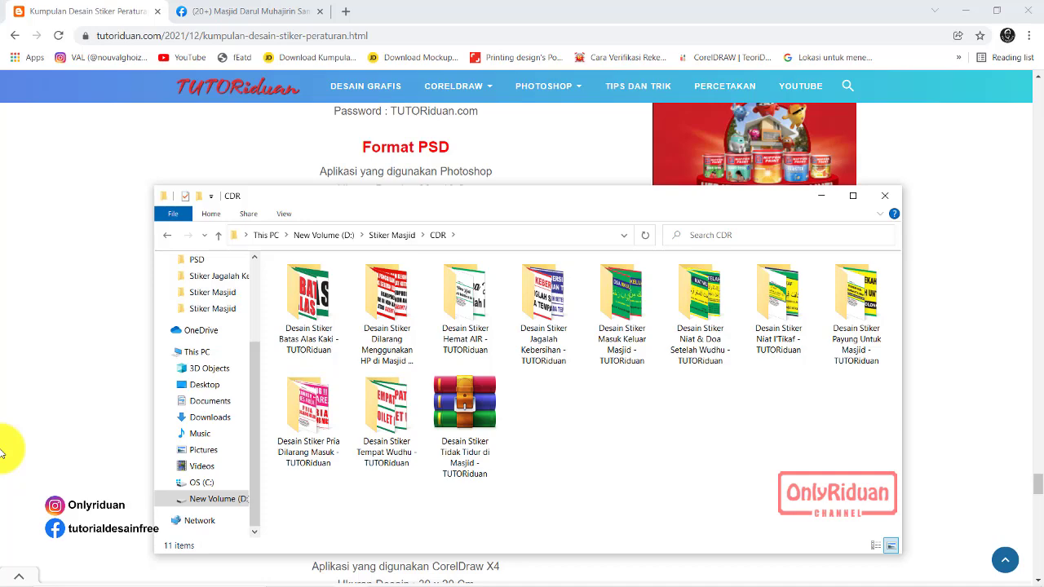
{"action": "left_click_drag", "start_coordinate": [499, 199], "coordinate": [486, 130]}
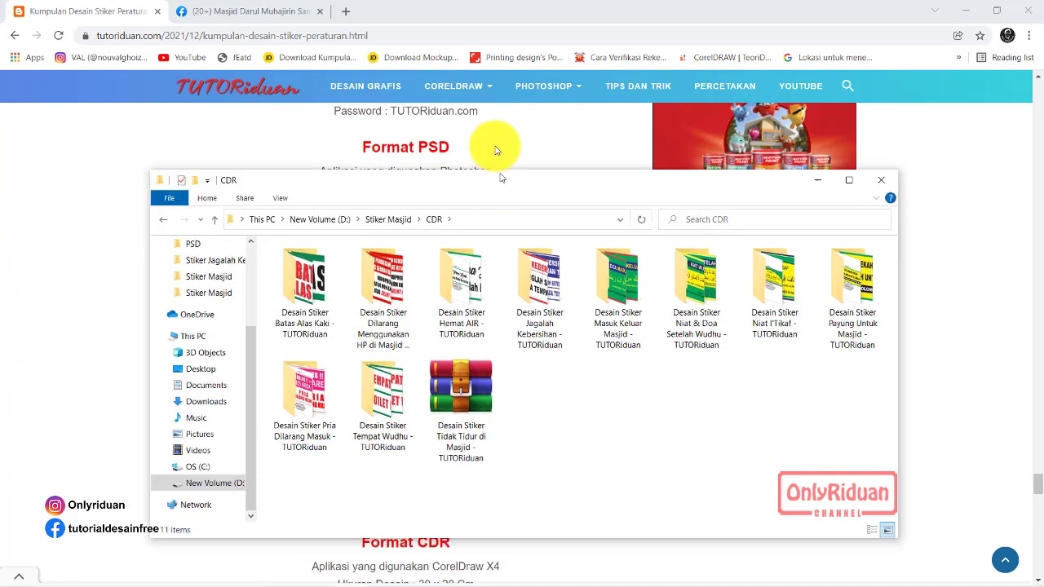
{"action": "left_click", "coordinate": [466, 343]}
Step: Extract the Desain Stiker Tidak Tidur di Masjid archive here, entering the password given on the blog
{"action": "right_click", "coordinate": [467, 343]}
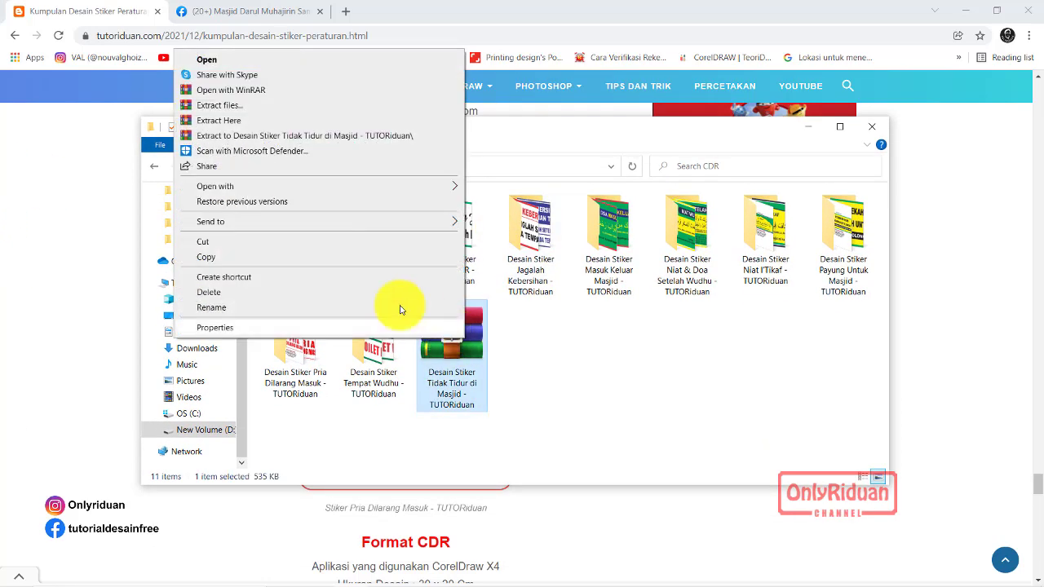
{"action": "left_click", "coordinate": [227, 120]}
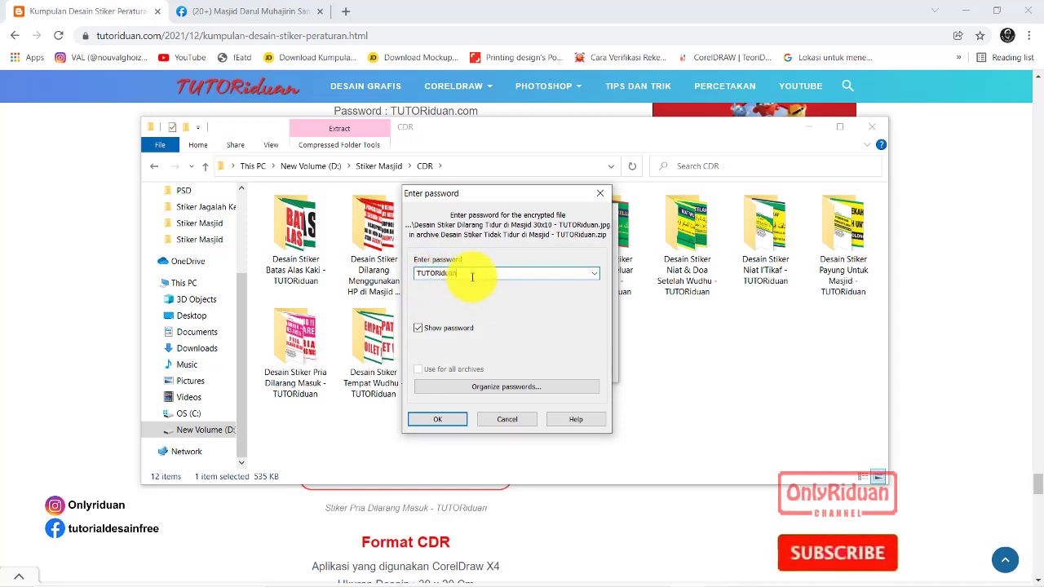
{"action": "type", "text": ".com"}
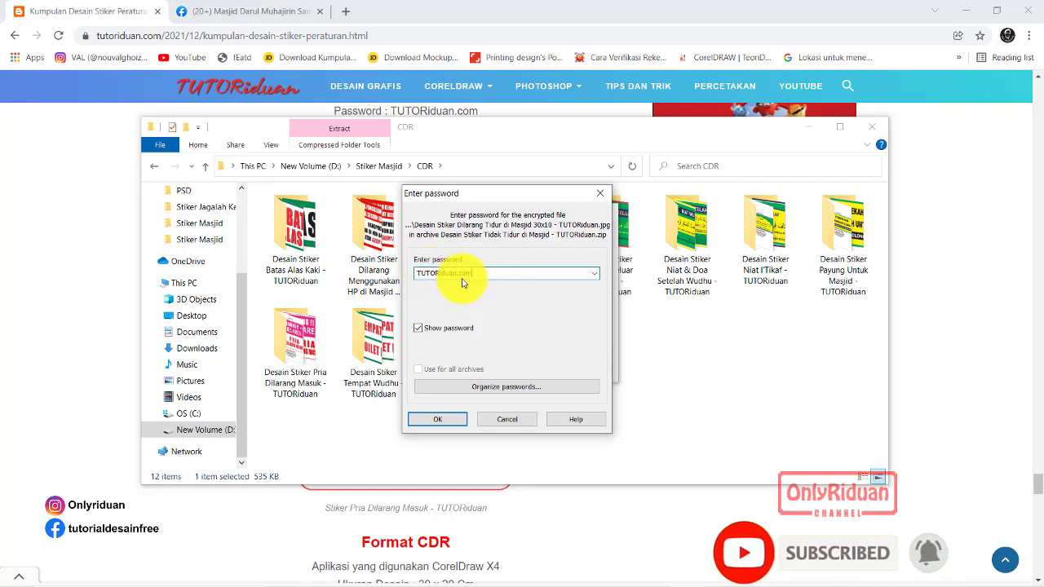
{"action": "left_click", "coordinate": [437, 418]}
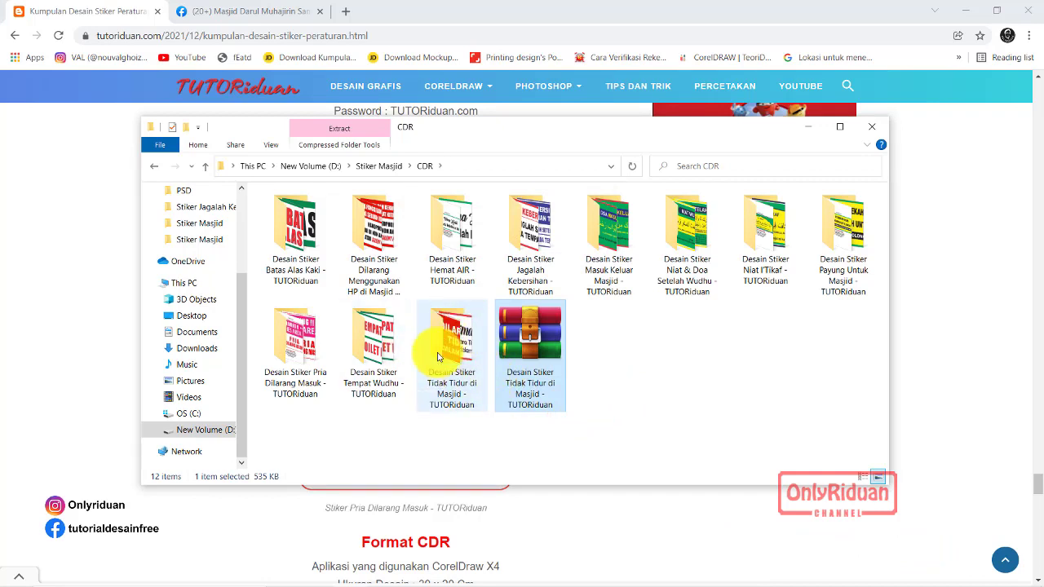
{"action": "mouse_move", "coordinate": [451, 351]}
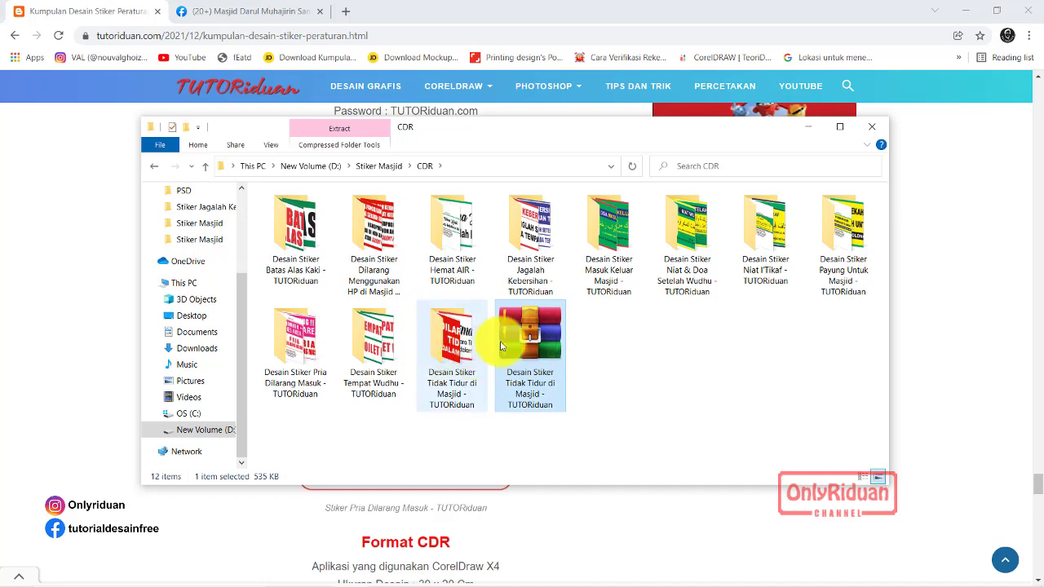
Step: Open the extracted Desain Stiker Tidak Tidur di Masjid folder, select its sticker files, and go back to Stiker Masjid
{"action": "double_click", "coordinate": [458, 351]}
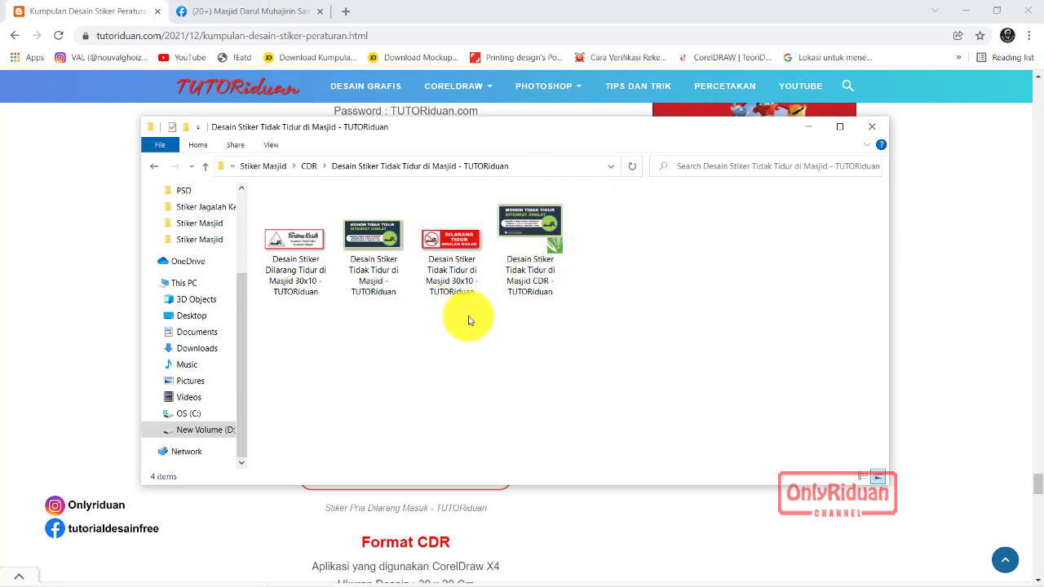
{"action": "left_click_drag", "start_coordinate": [468, 319], "coordinate": [412, 349]}
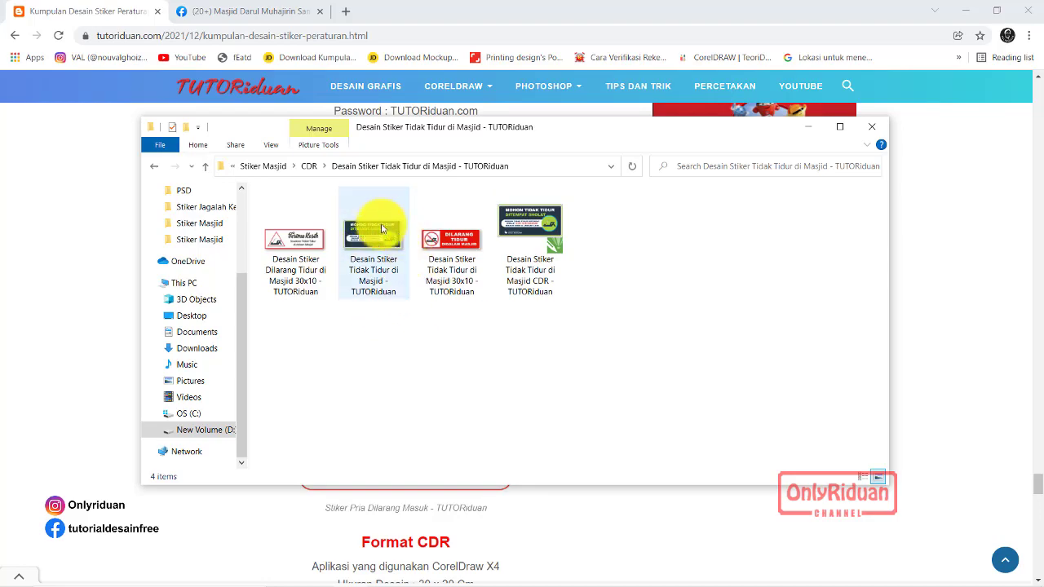
{"action": "left_click", "coordinate": [154, 167]}
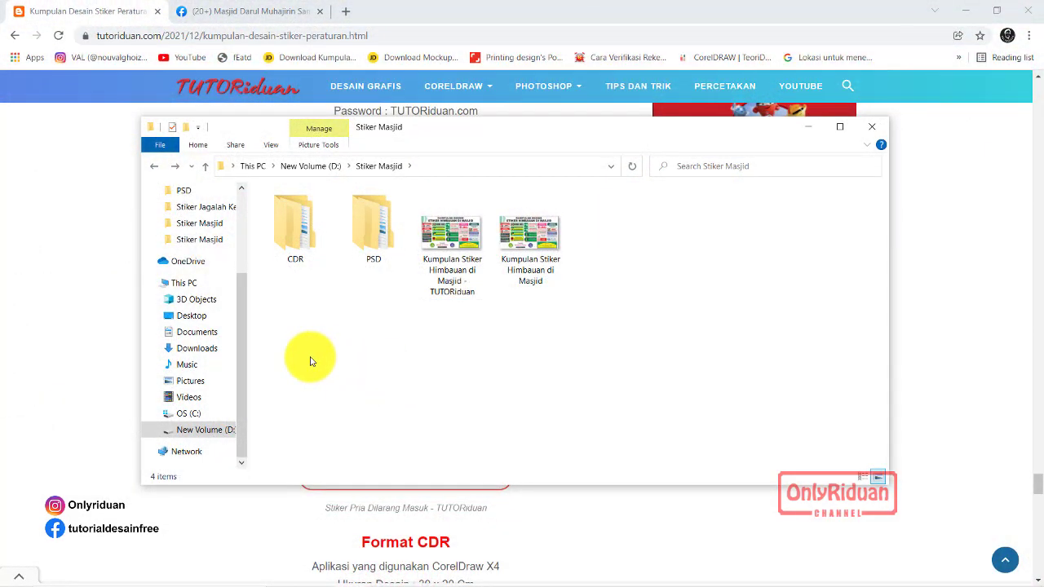
Step: In the PSD folder, extract the password-protected Stiker Batas Alas Kaki PSD archive with Extract Here
{"action": "double_click", "coordinate": [375, 226]}
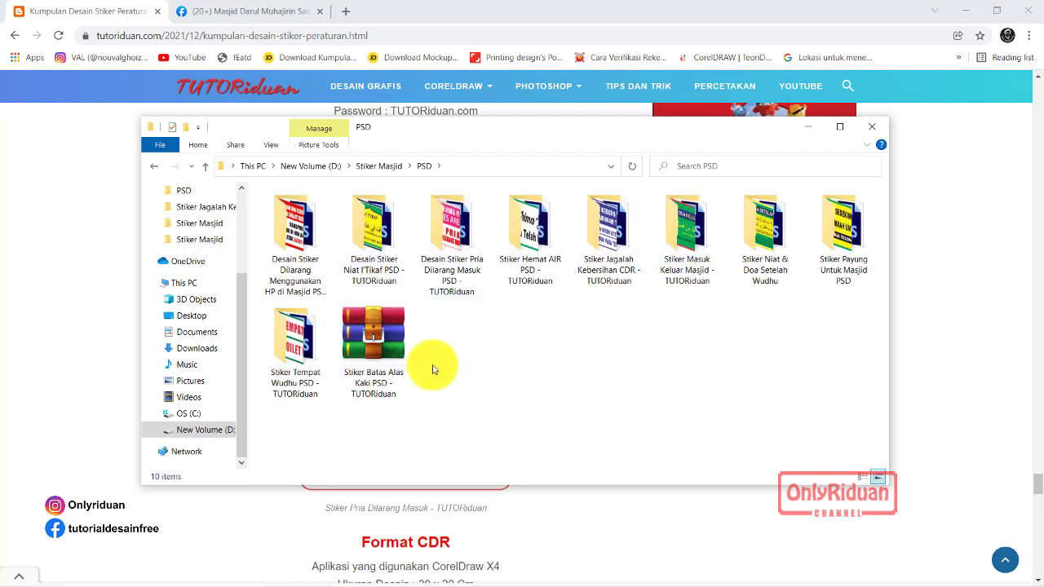
{"action": "left_click", "coordinate": [374, 351]}
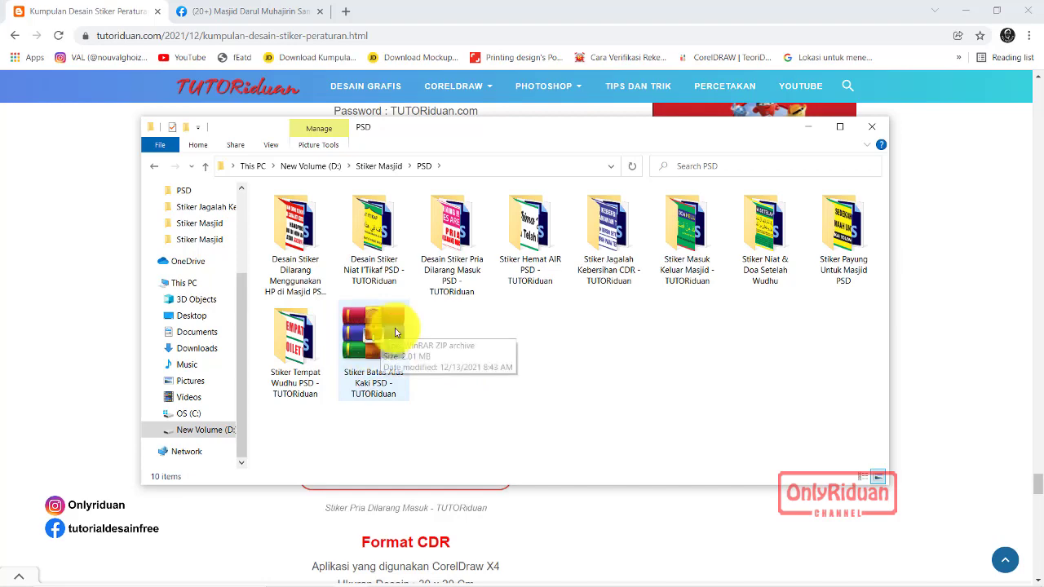
{"action": "left_click", "coordinate": [381, 329]}
{"action": "right_click", "coordinate": [381, 329]}
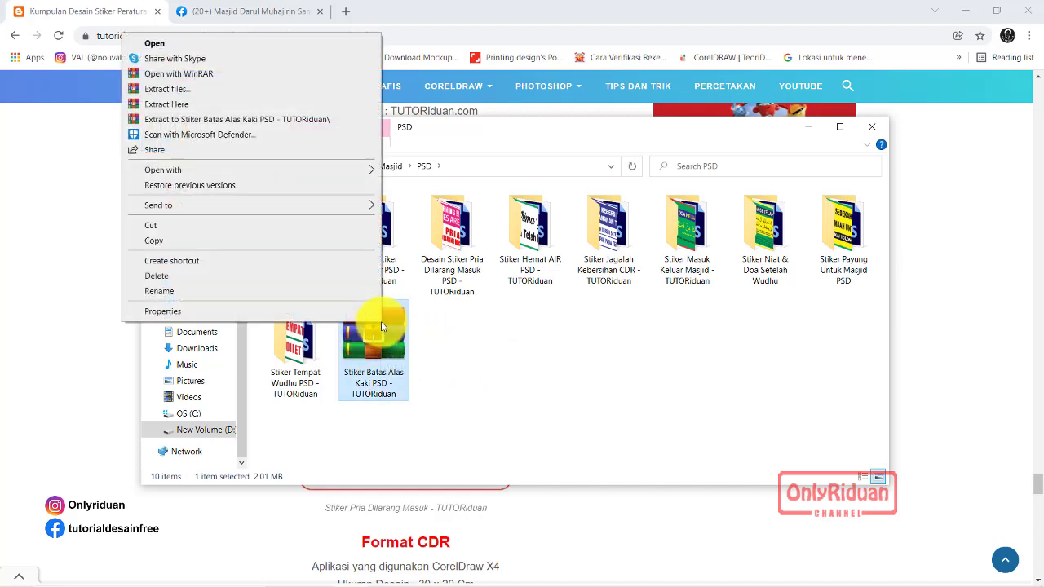
{"action": "left_click", "coordinate": [183, 104]}
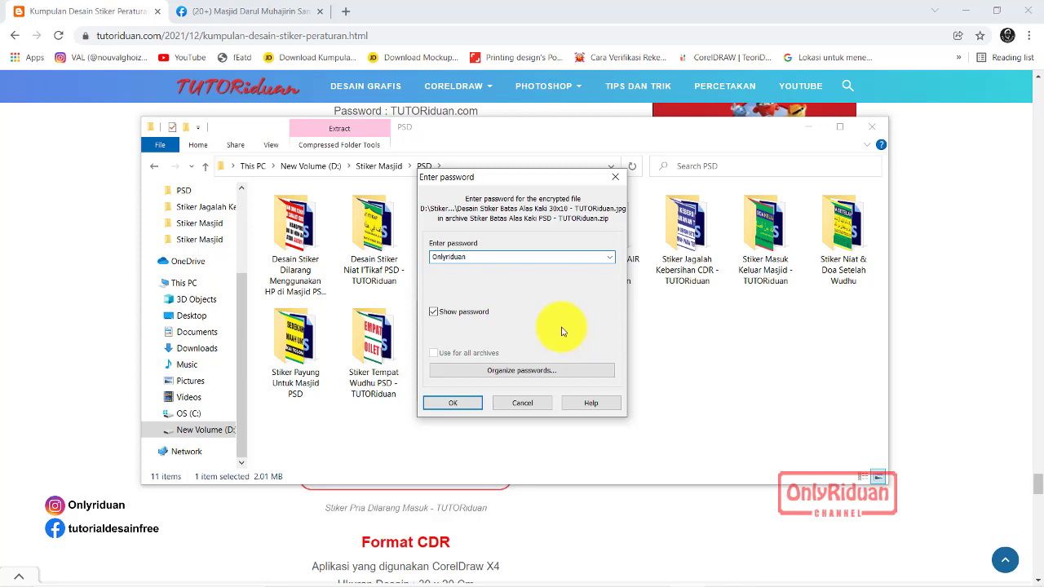
{"action": "left_click", "coordinate": [456, 404]}
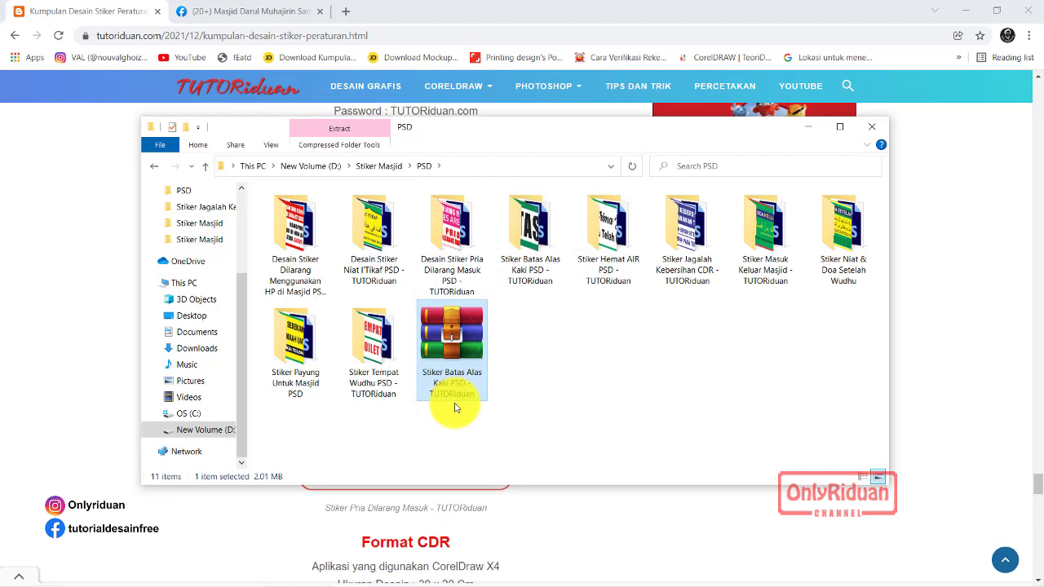
{"action": "left_click", "coordinate": [523, 373]}
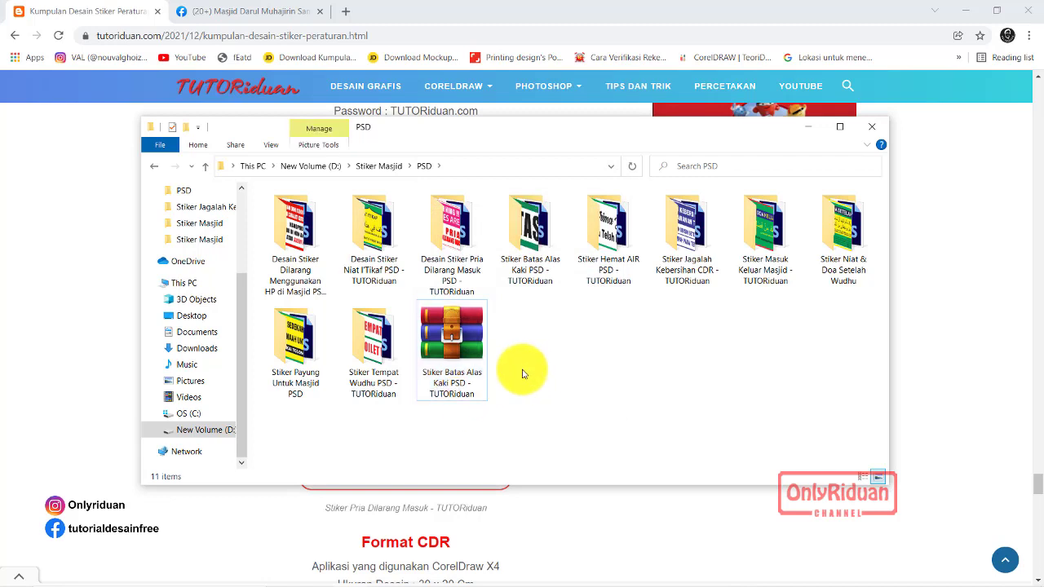
Step: Browse the Stiker Batas Alas Kaki, HP-ban and Niat I'Tikaf PSD folders, then return to Stiker Masjid
{"action": "left_click", "coordinate": [530, 261]}
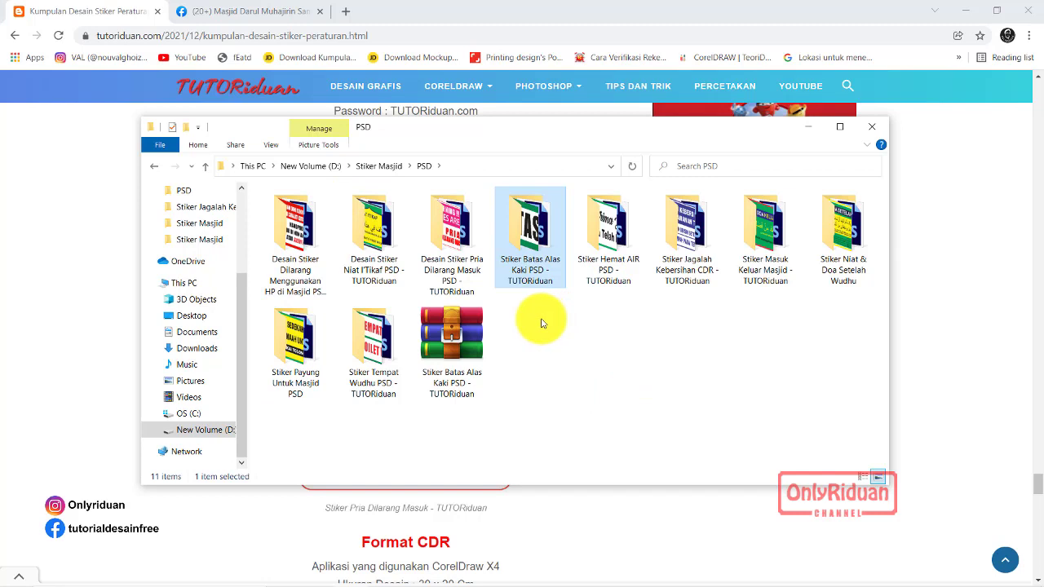
{"action": "double_click", "coordinate": [534, 229]}
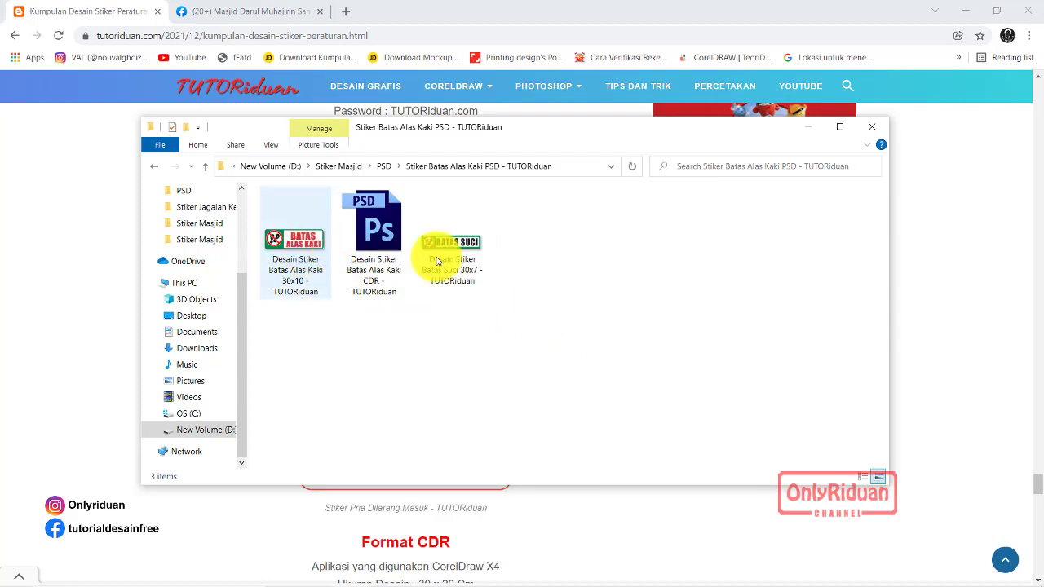
{"action": "mouse_move", "coordinate": [195, 245]}
{"action": "left_click", "coordinate": [155, 165]}
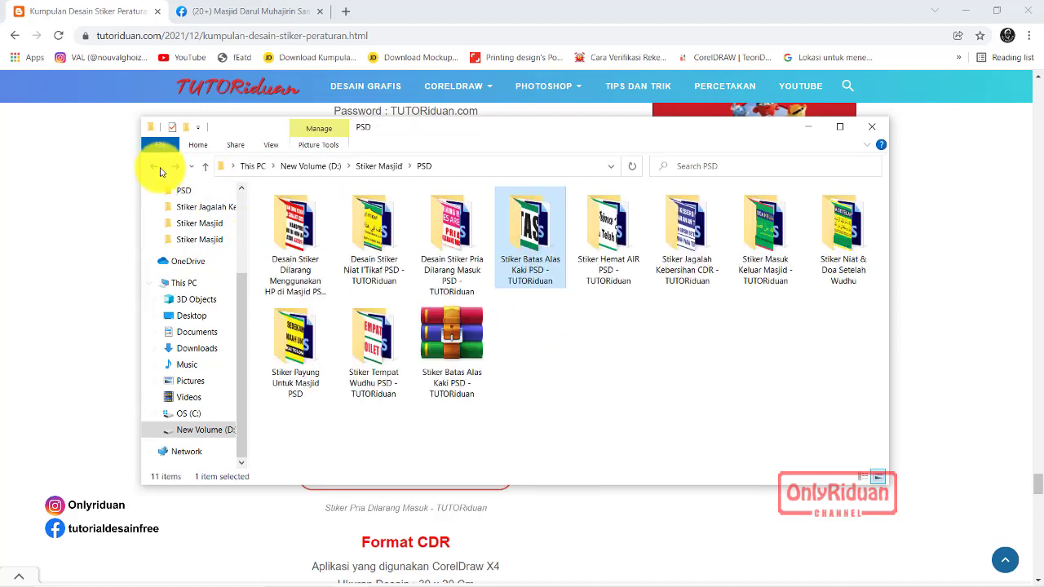
{"action": "left_click", "coordinate": [291, 235]}
{"action": "double_click", "coordinate": [291, 235]}
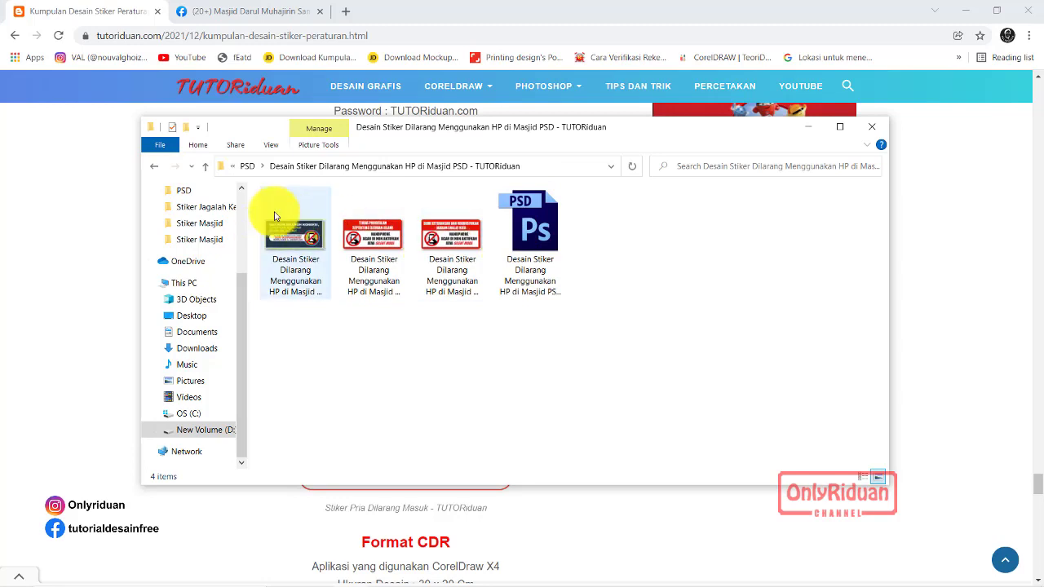
{"action": "left_click", "coordinate": [154, 165]}
{"action": "double_click", "coordinate": [375, 244]}
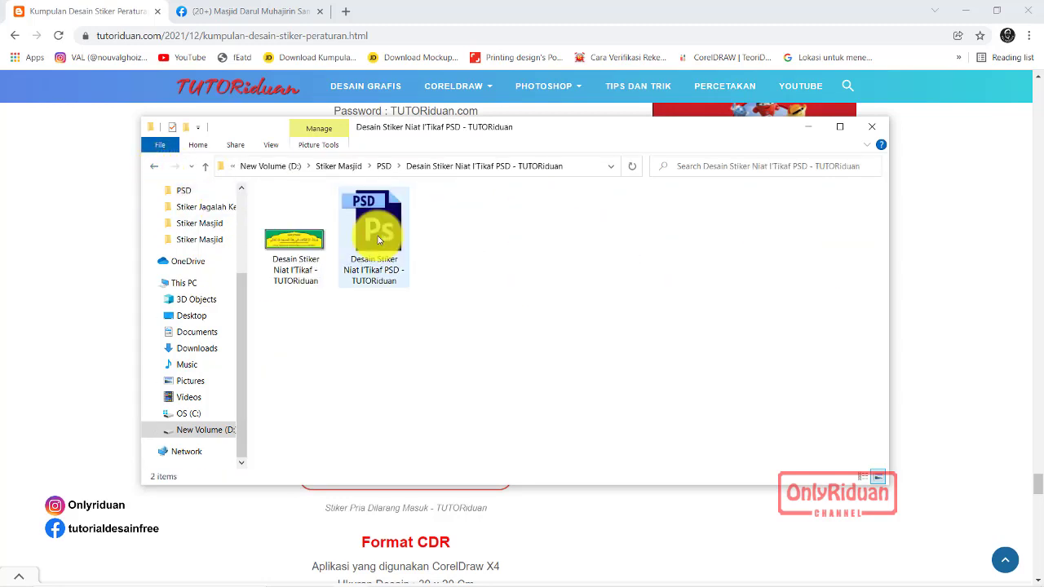
{"action": "left_click", "coordinate": [155, 166]}
{"action": "left_click", "coordinate": [154, 167]}
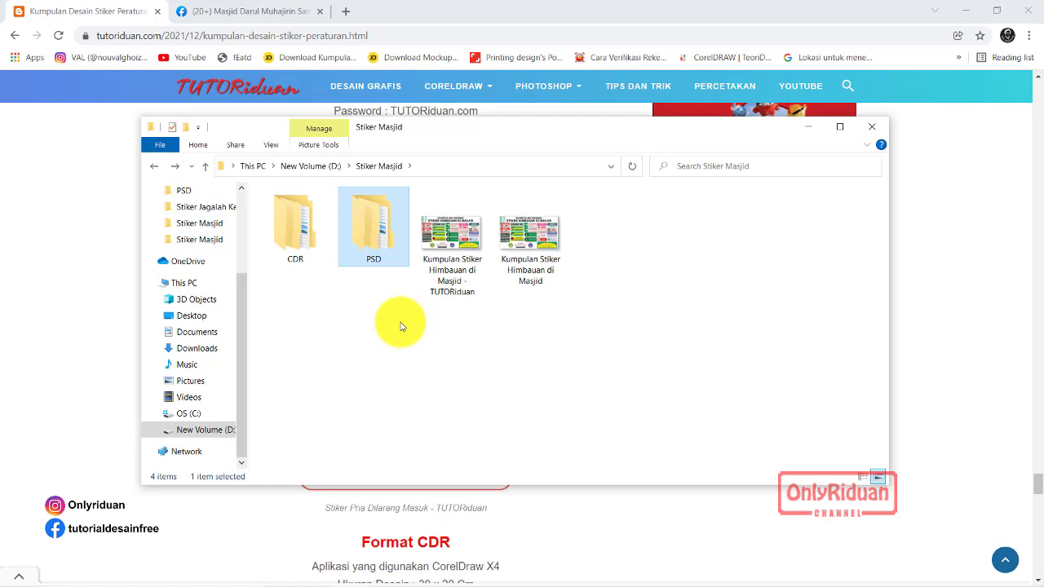
Step: Check the CDR and PSD folders, then minimize File Explorer to reveal the blog article
{"action": "double_click", "coordinate": [294, 229]}
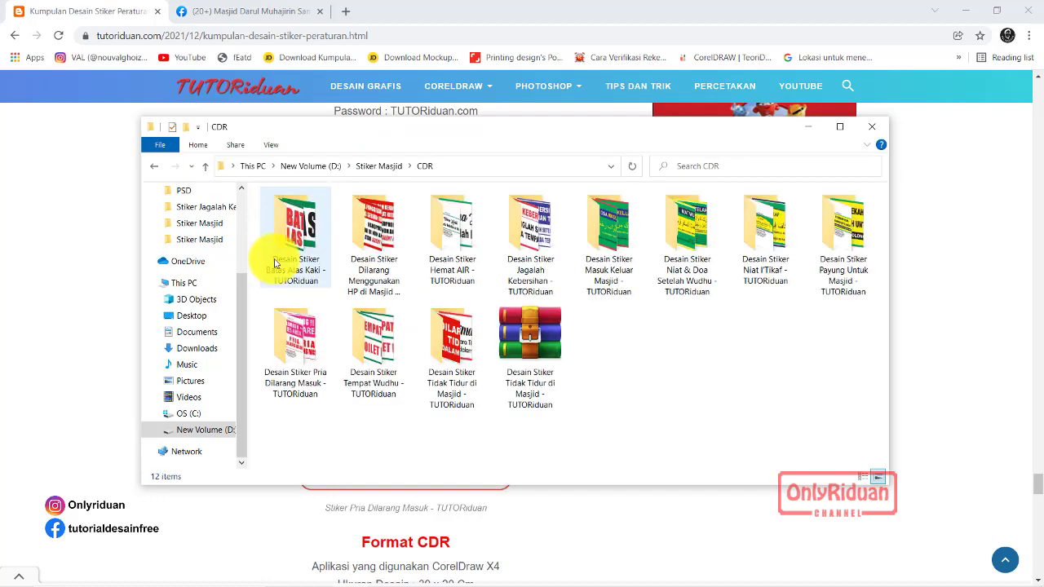
{"action": "left_click", "coordinate": [155, 168]}
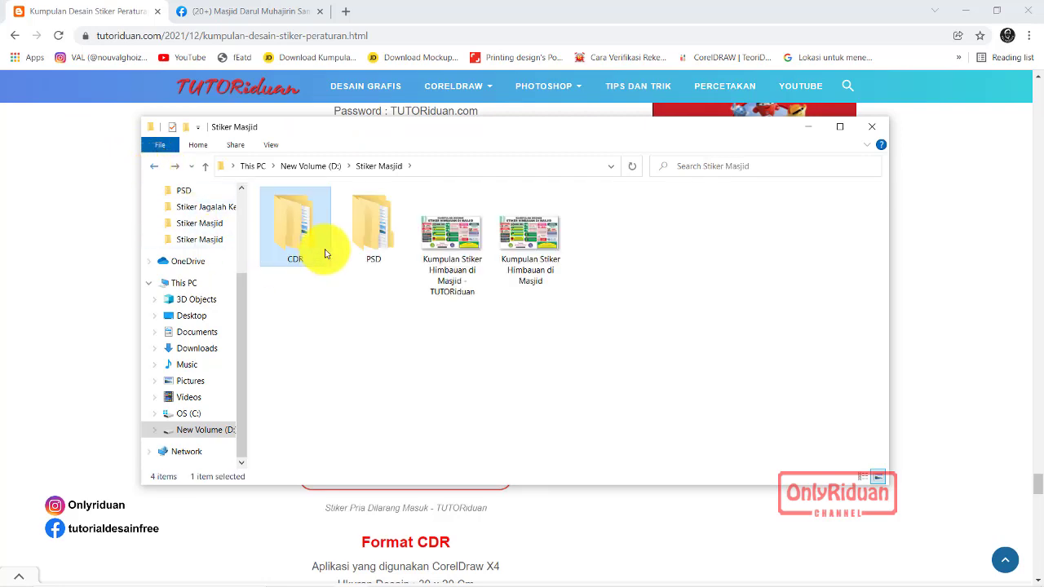
{"action": "left_click", "coordinate": [363, 234]}
{"action": "double_click", "coordinate": [363, 234]}
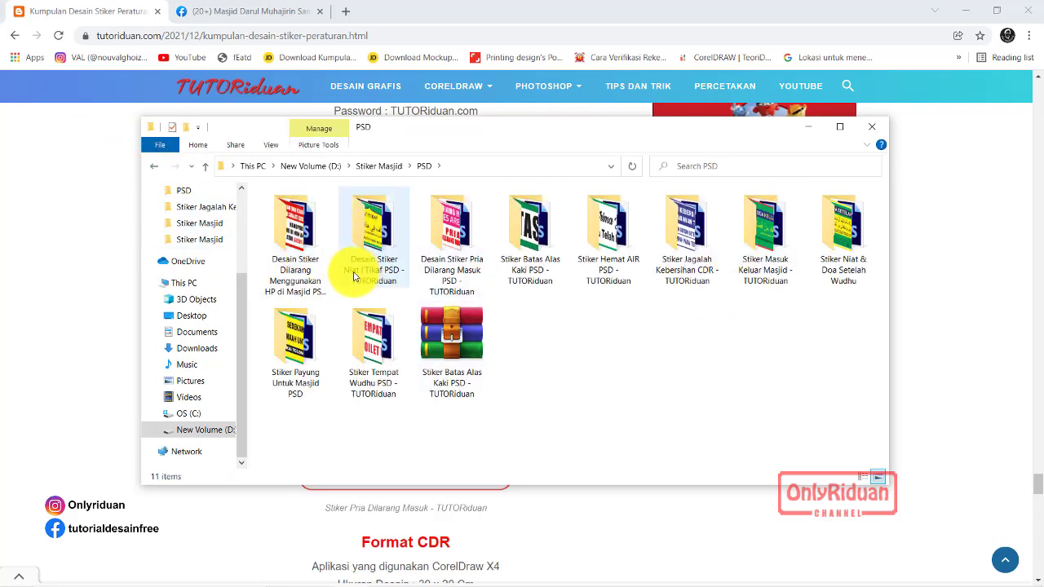
{"action": "left_click", "coordinate": [871, 126]}
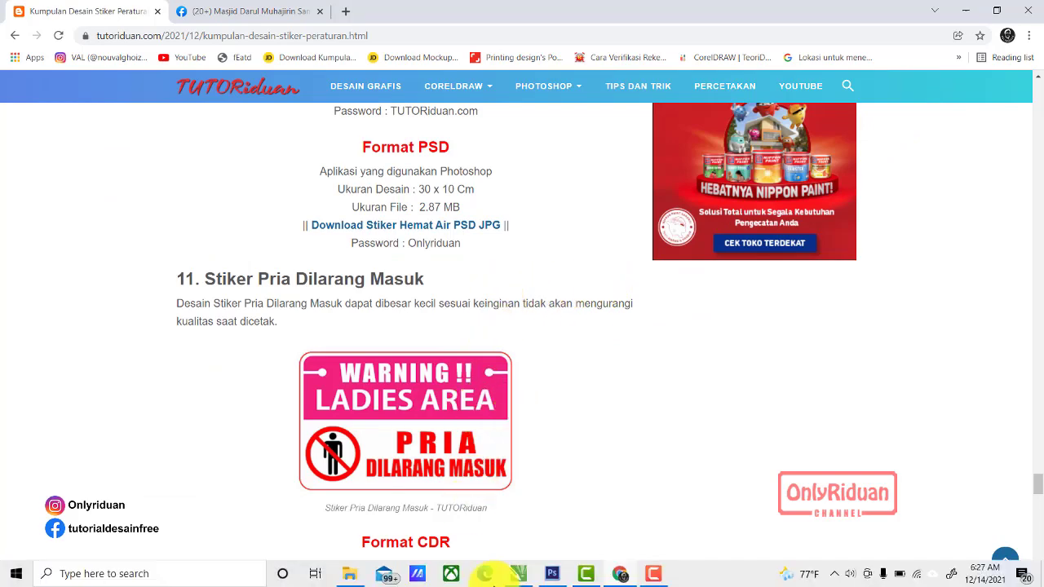
Step: In the mosque stickers CorelDRAW file, select every part of the NIAT I'TIKAF sticker
{"action": "left_click", "coordinate": [519, 574]}
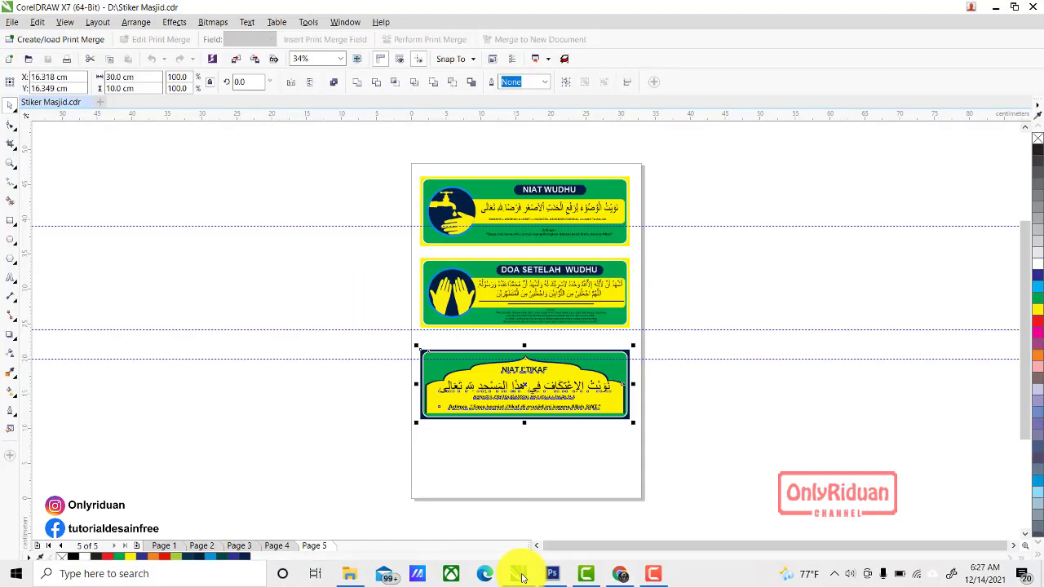
{"action": "left_click", "coordinate": [219, 418]}
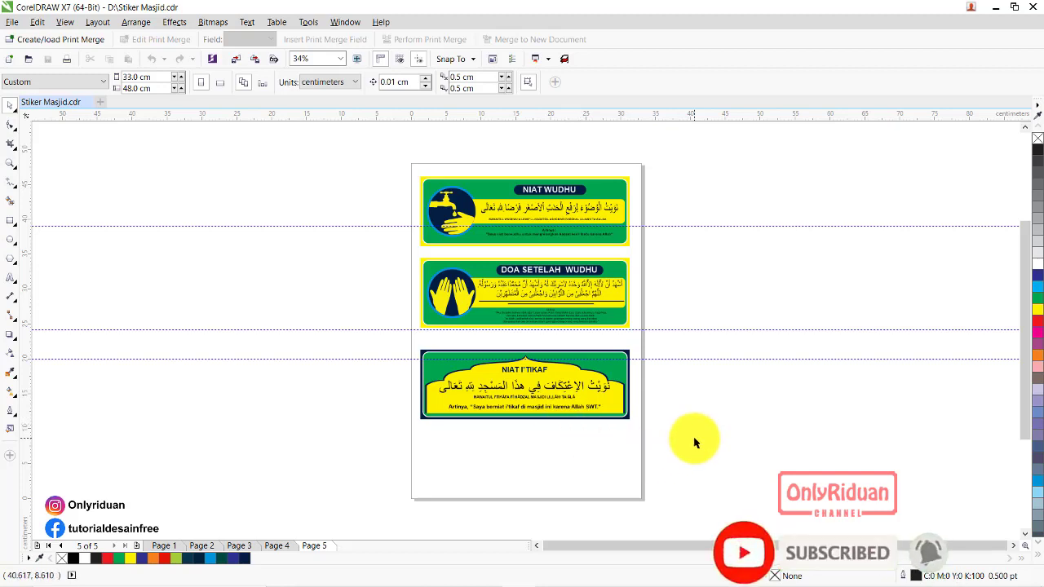
{"action": "left_click_drag", "start_coordinate": [727, 449], "coordinate": [374, 342]}
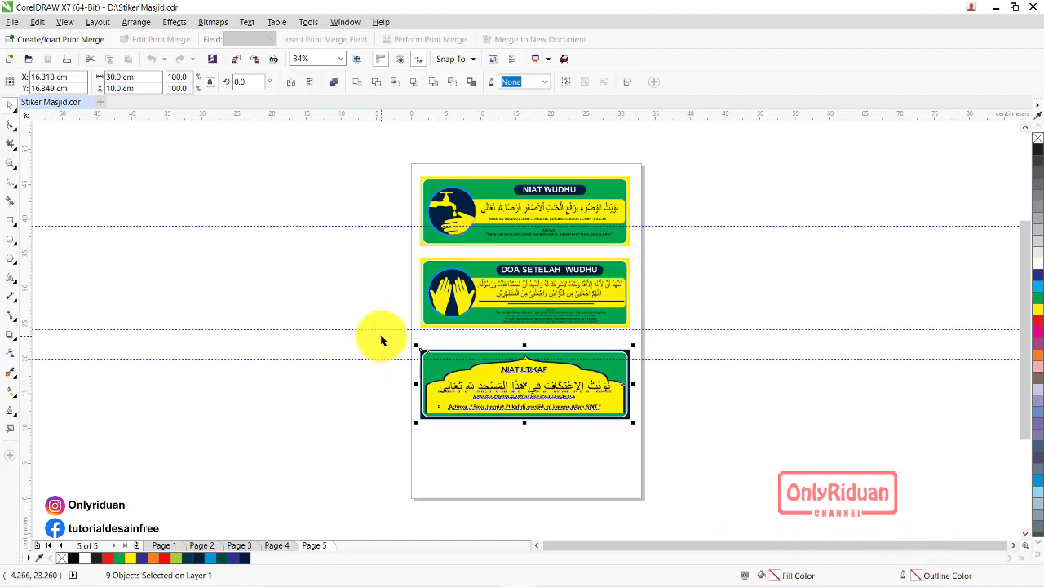
Step: Create a new F4-size document and paste the NIAT I'TIKAF sticker into the middle of the page
{"action": "left_click", "coordinate": [100, 102]}
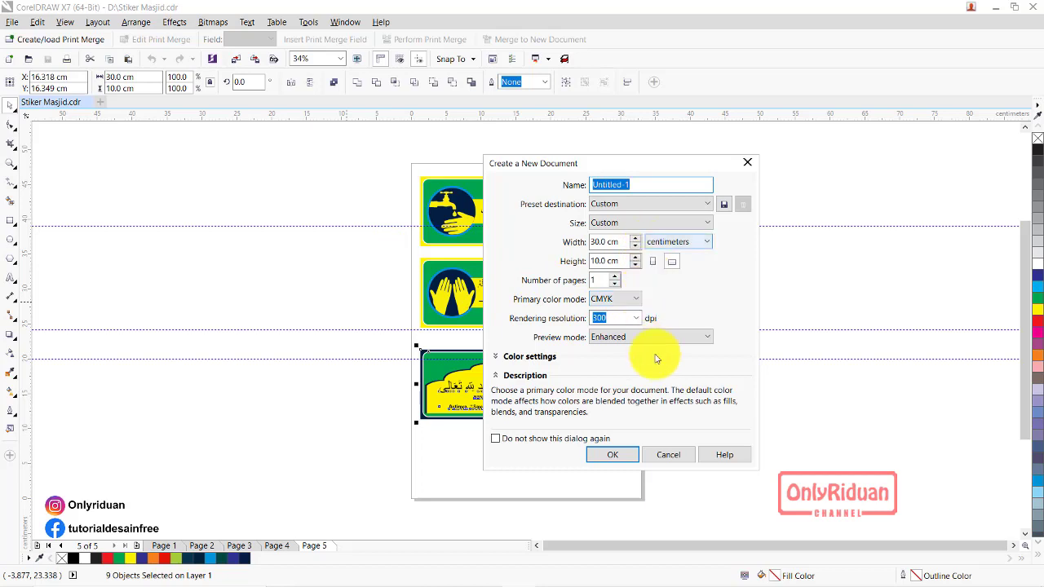
{"action": "left_click", "coordinate": [644, 222]}
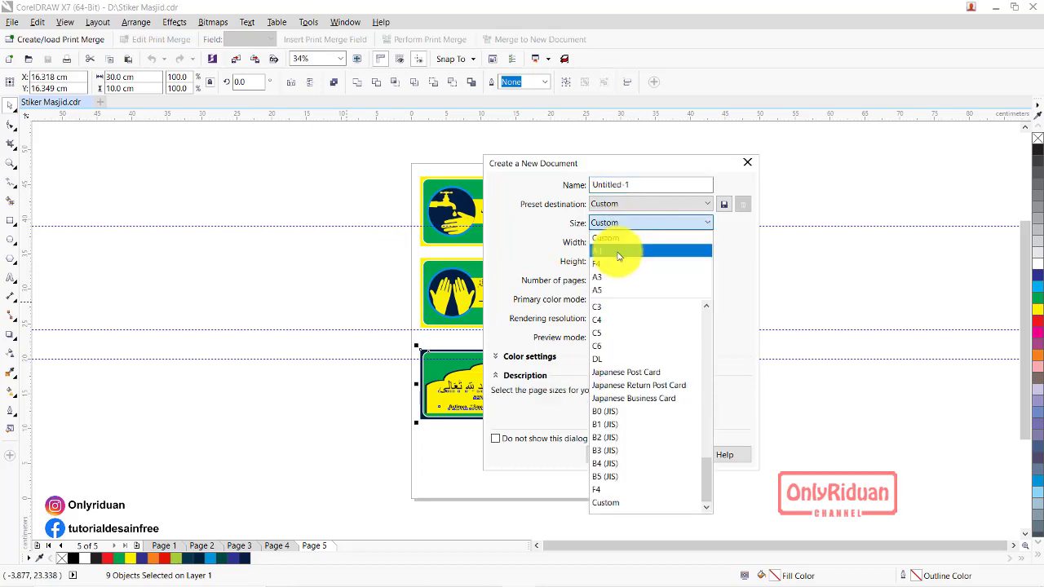
{"action": "left_click", "coordinate": [618, 258]}
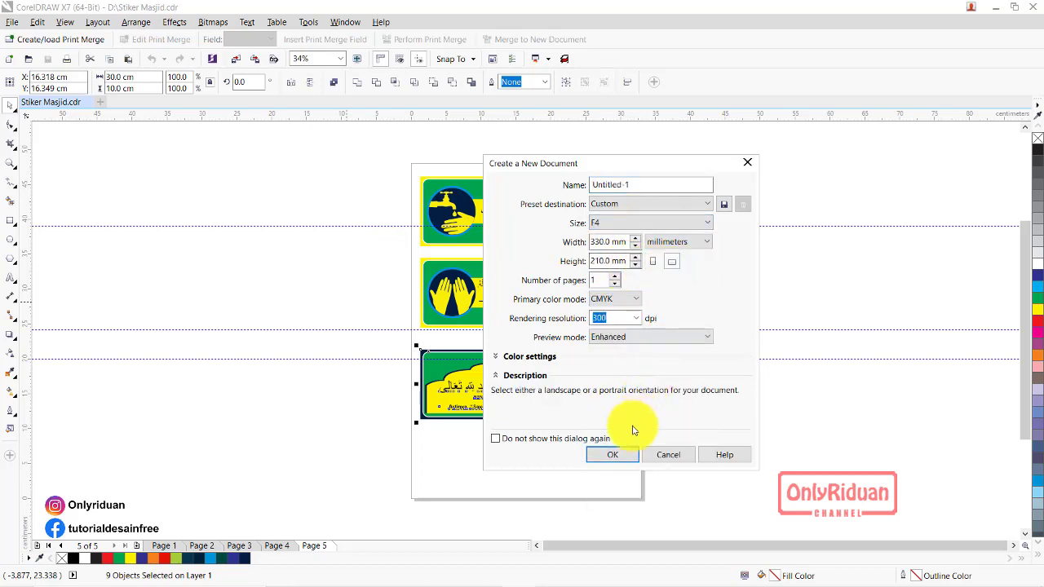
{"action": "left_click", "coordinate": [618, 455]}
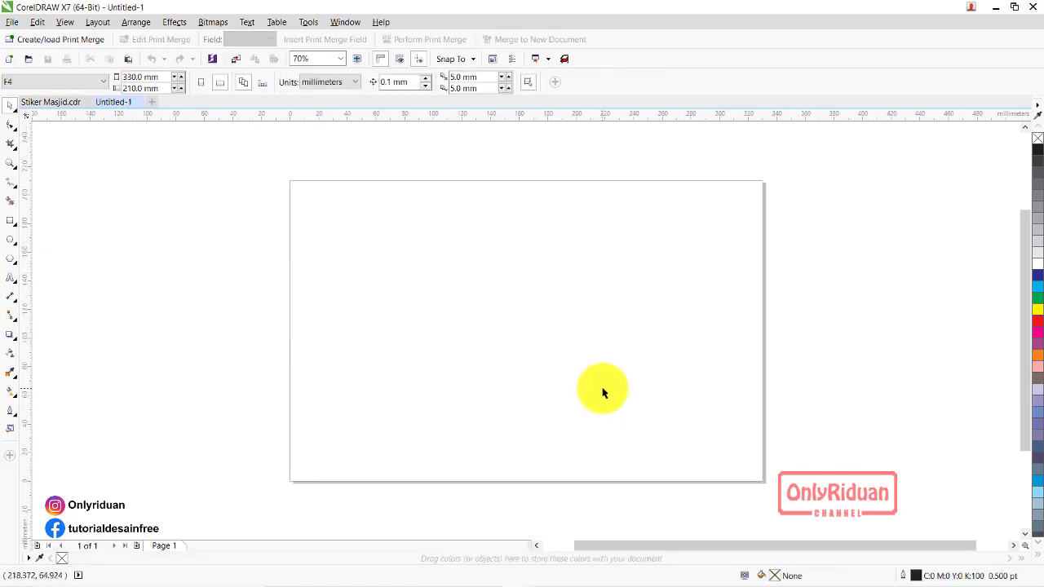
{"action": "key", "text": "ctrl+v"}
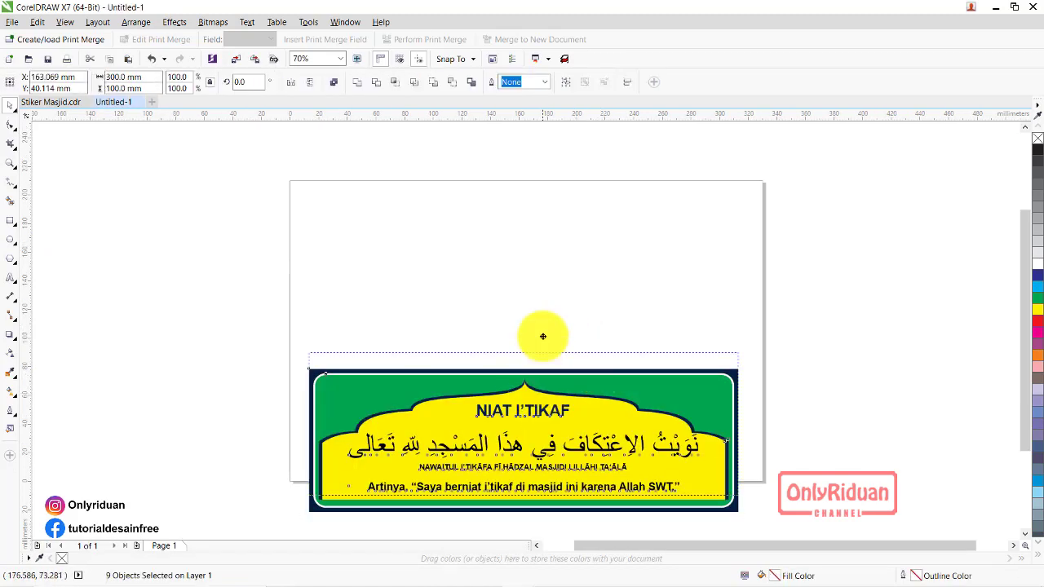
{"action": "left_click_drag", "start_coordinate": [541, 398], "coordinate": [546, 274]}
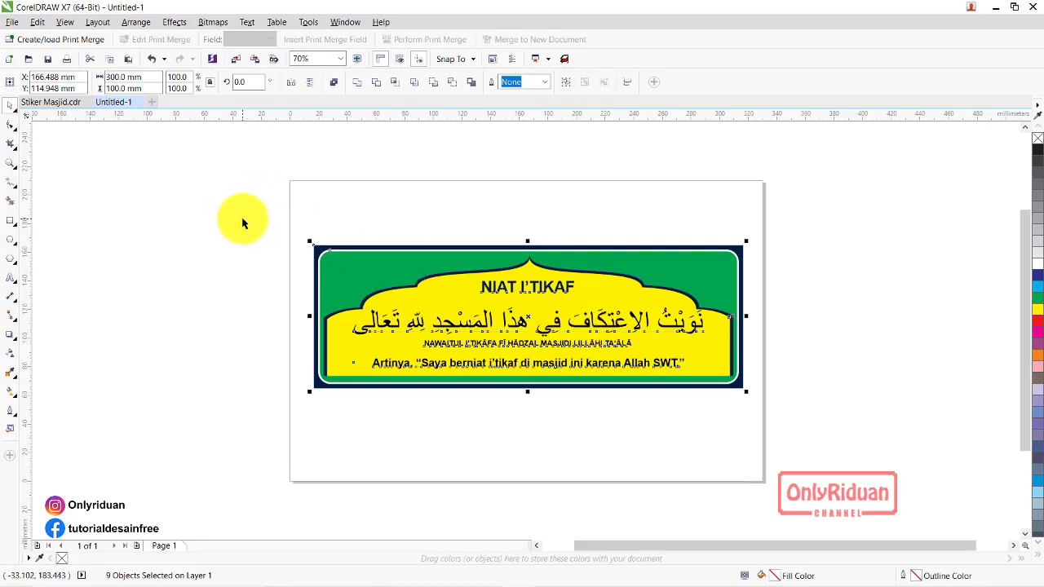
Step: Switch the document units to centimeters and select the whole sticker, now reading 30.0 × 10.0 cm
{"action": "left_click", "coordinate": [411, 203]}
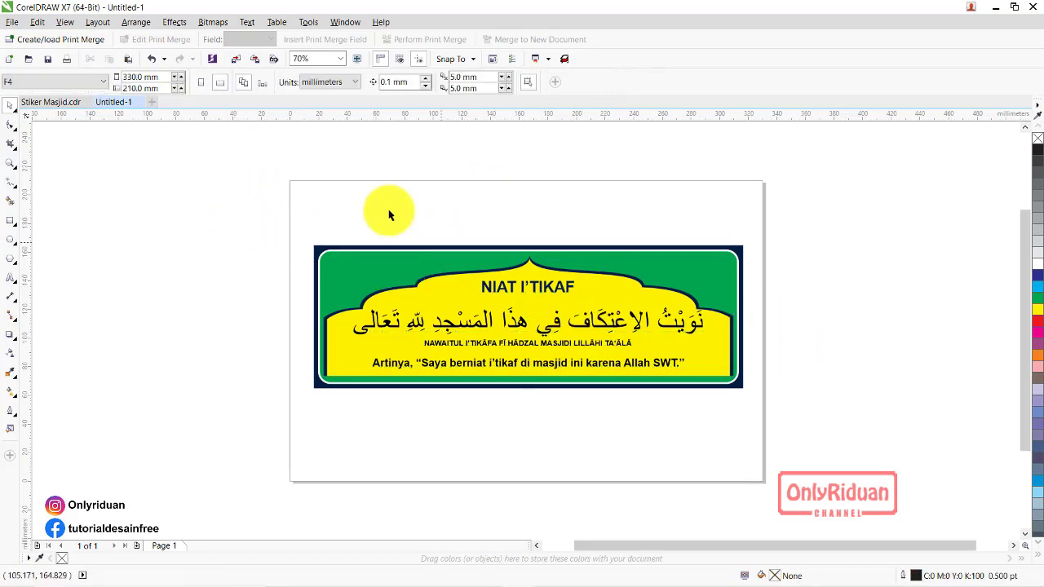
{"action": "left_click_drag", "start_coordinate": [788, 415], "coordinate": [302, 206]}
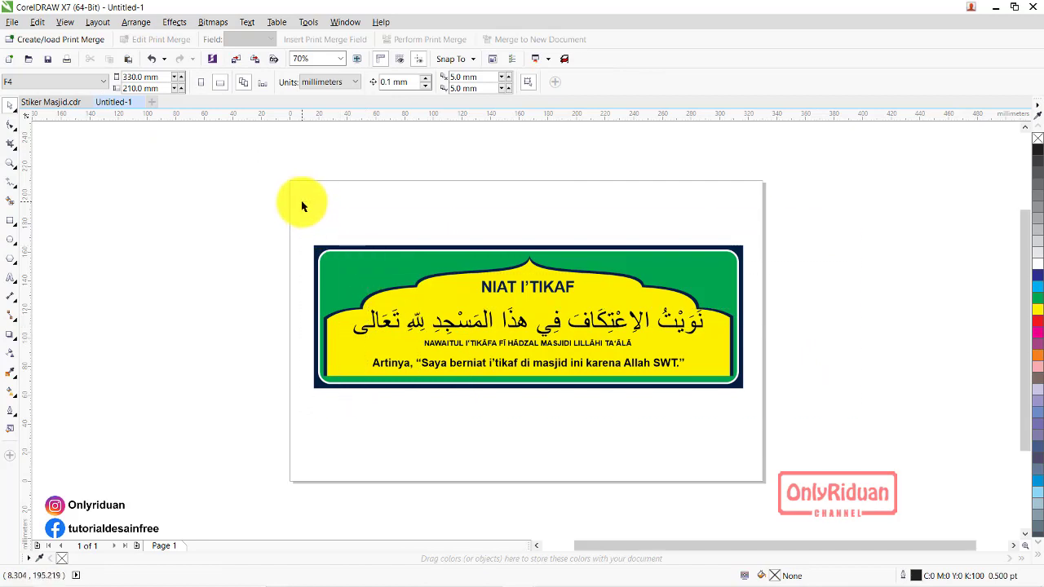
{"action": "left_click", "coordinate": [350, 81]}
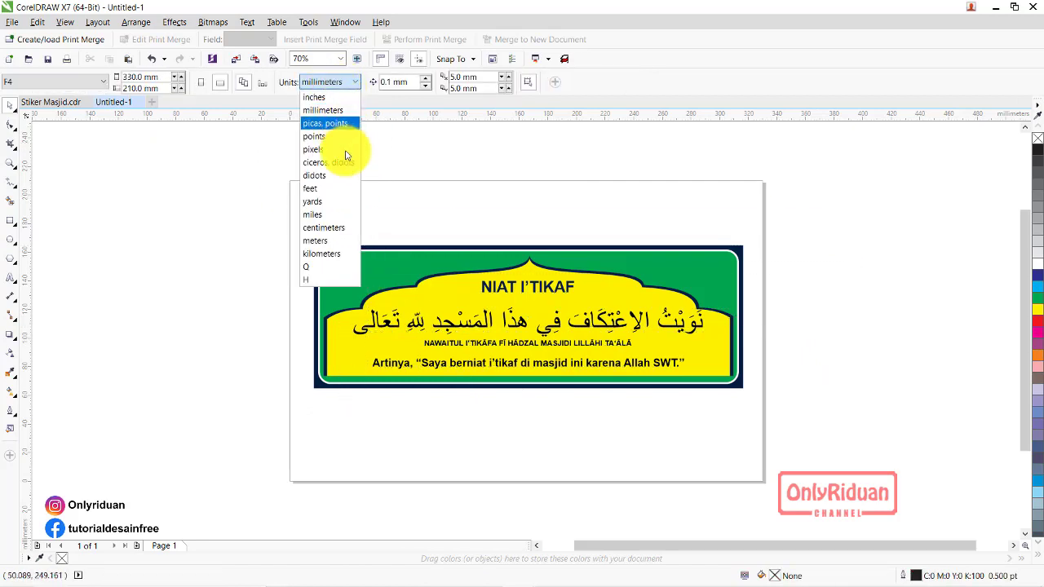
{"action": "left_click", "coordinate": [323, 227]}
{"action": "left_click_drag", "start_coordinate": [263, 212], "coordinate": [780, 435]}
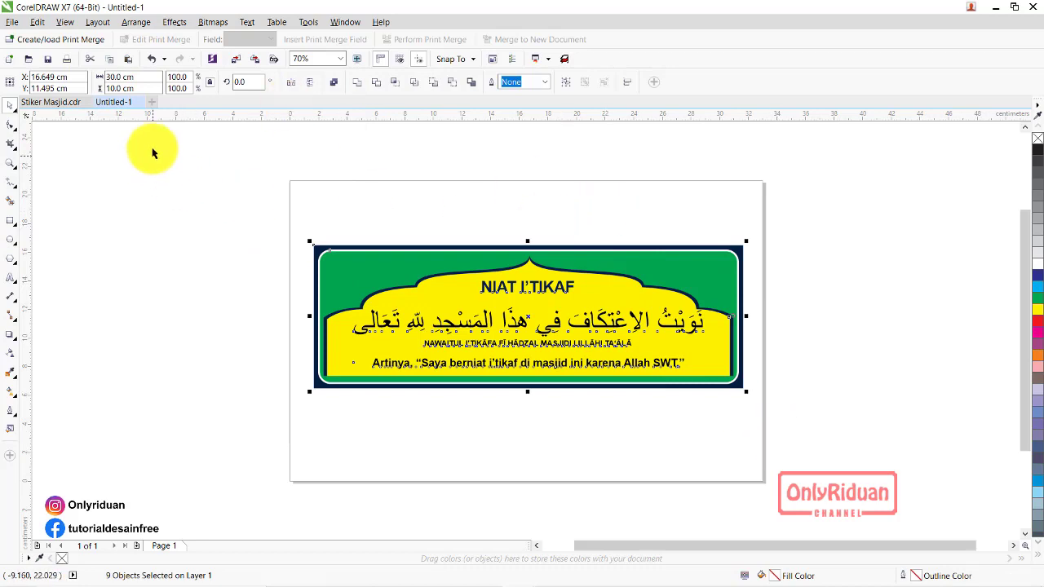
Step: Set the NIAT I'TIKAF sticker width to 100 cm, scaling it to 100 × 33.333 cm, then minimize CorelDRAW
{"action": "double_click", "coordinate": [121, 77]}
{"action": "type", "text": "100"}
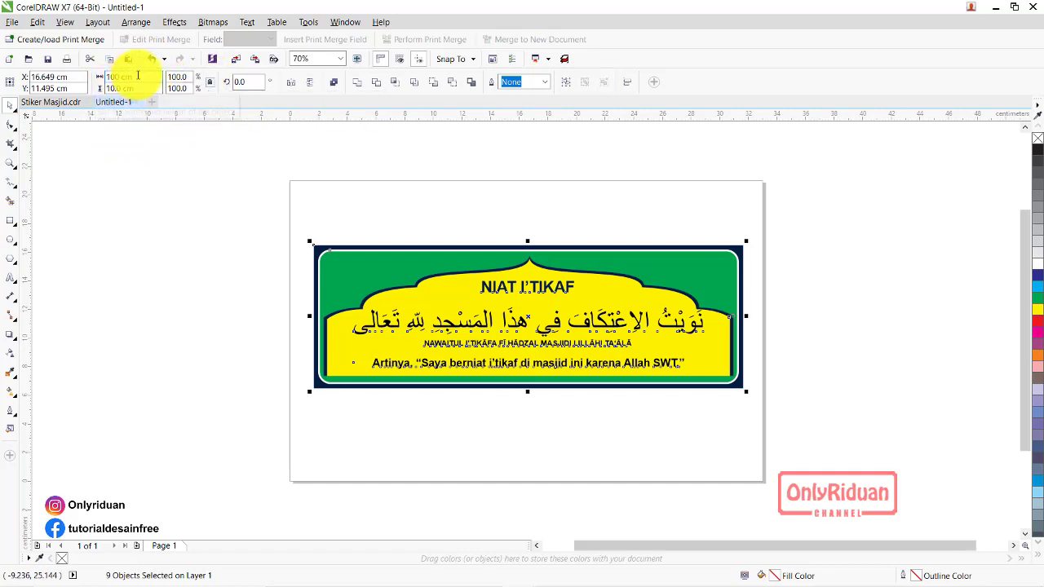
{"action": "key", "text": "Return"}
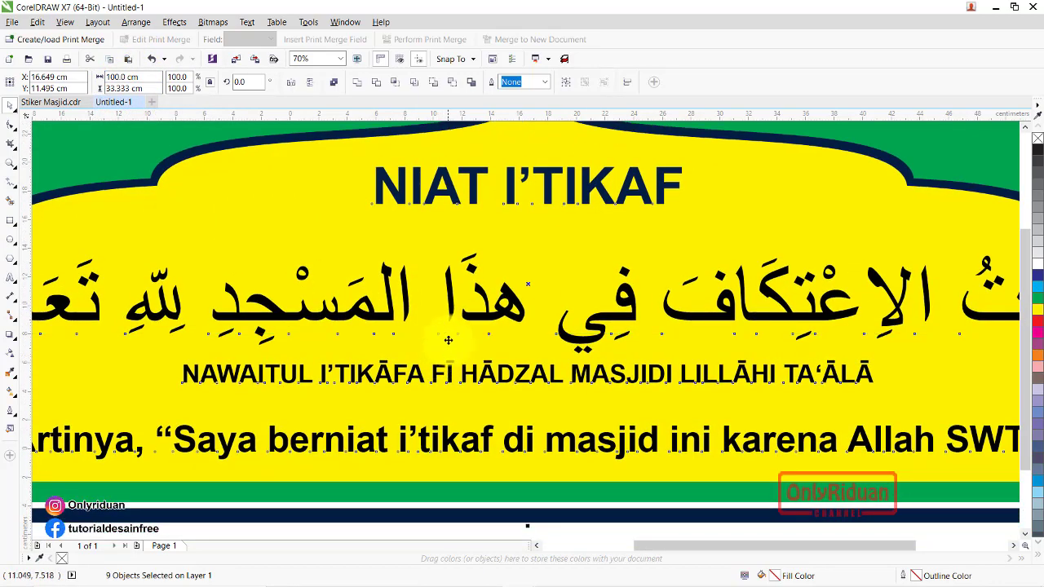
{"action": "scroll", "coordinate": [447, 347], "scroll_direction": "down", "scroll_amount": 2}
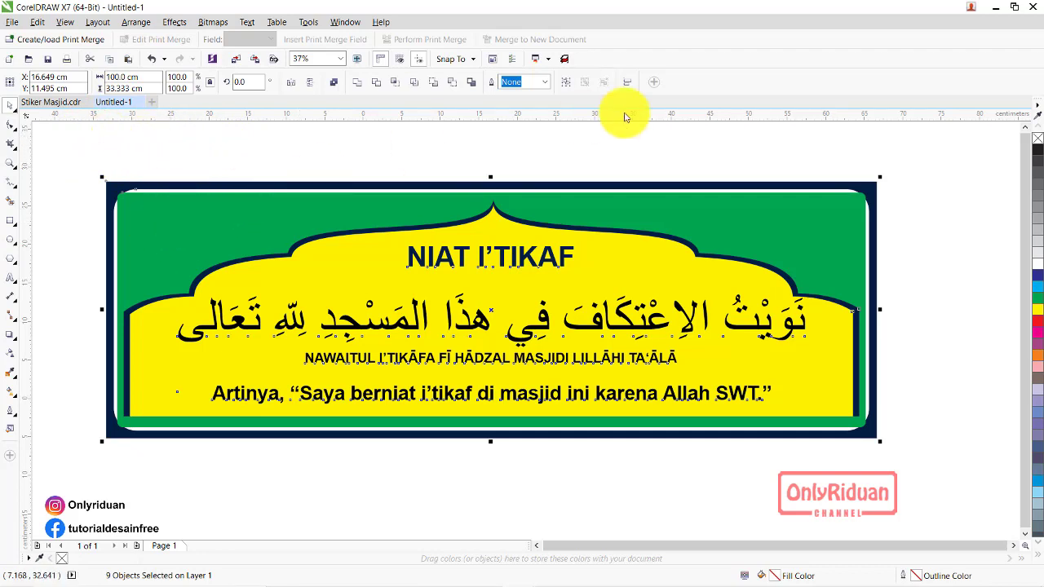
{"action": "left_click", "coordinate": [999, 12]}
{"action": "mouse_move", "coordinate": [548, 577]}
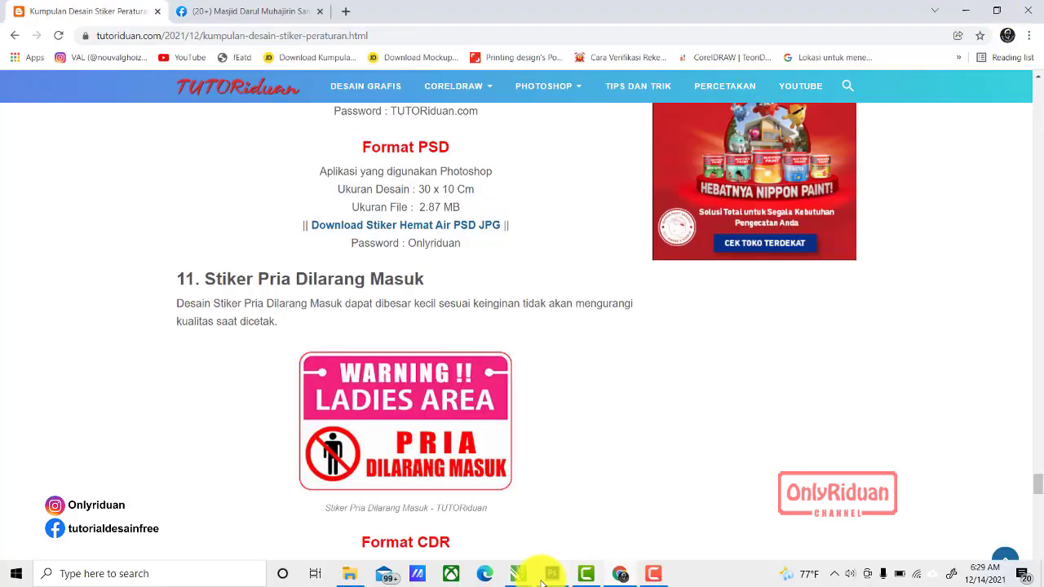
Step: Bring the sticker PSD forward in Photoshop and commit the pending crop with the Move tool
{"action": "left_click", "coordinate": [560, 579]}
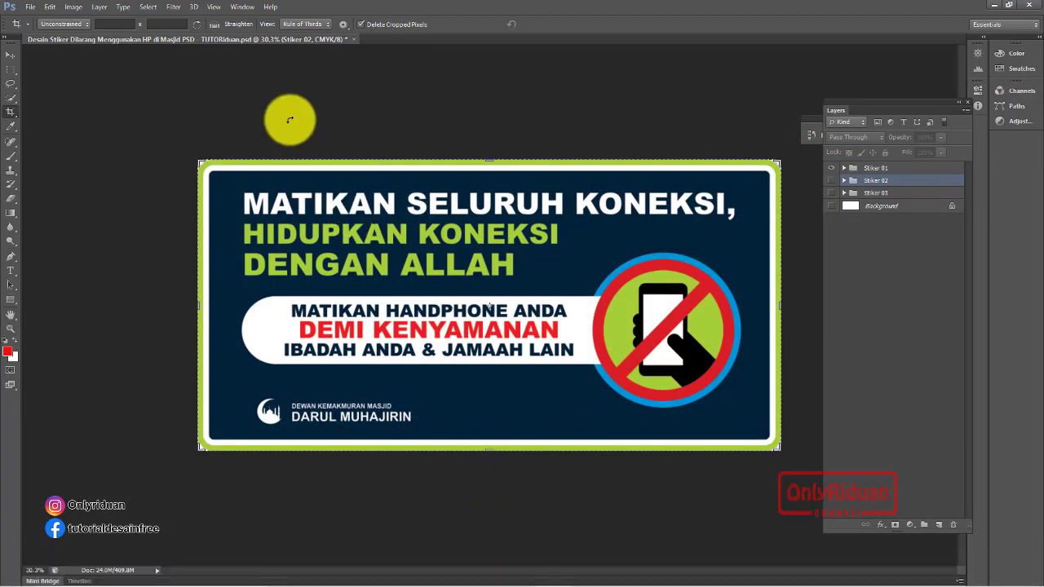
{"action": "left_click", "coordinate": [11, 54]}
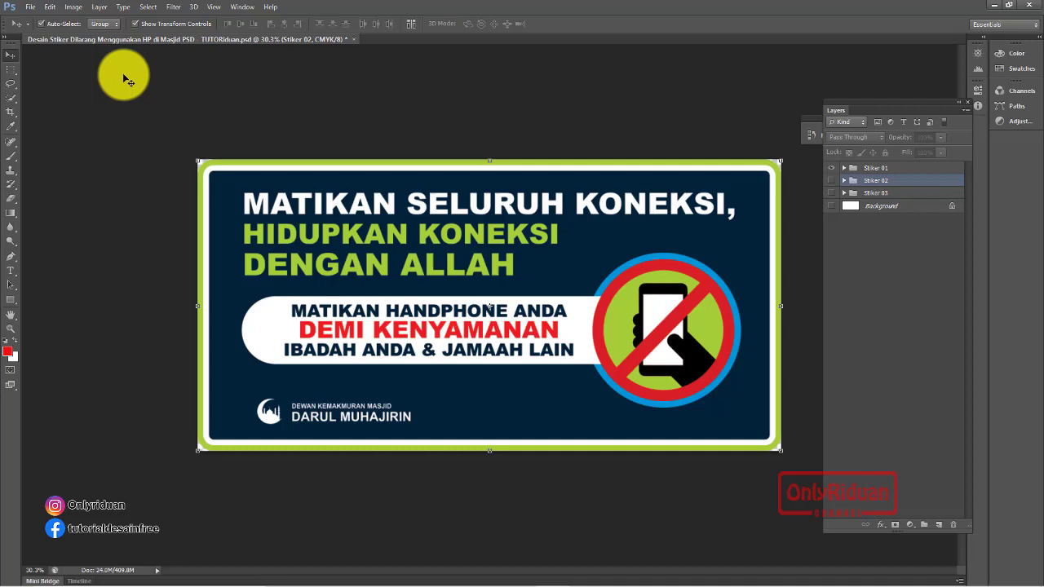
{"action": "left_click", "coordinate": [485, 121]}
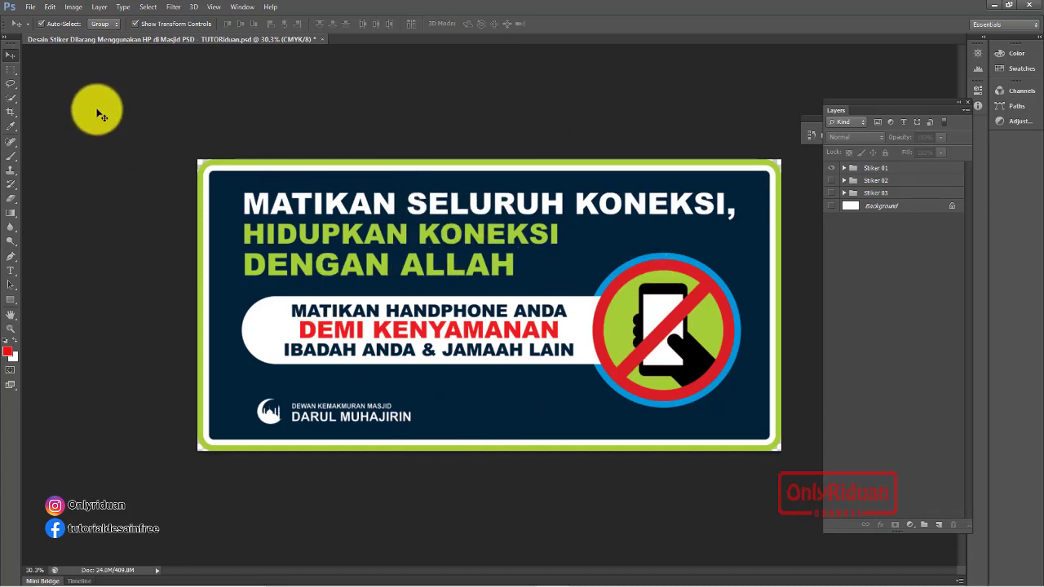
Step: Preview the Stiker 02 and 03 designs, then return to Stiker 01 (MATIKAN SELURUH KONEKSI) and select it
{"action": "left_click", "coordinate": [833, 169]}
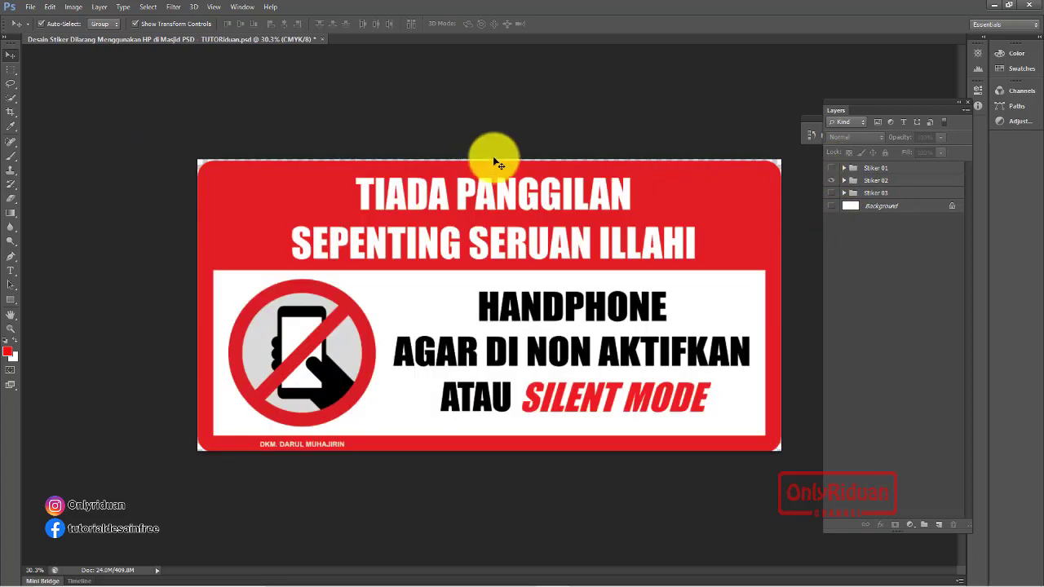
{"action": "left_click", "coordinate": [832, 180]}
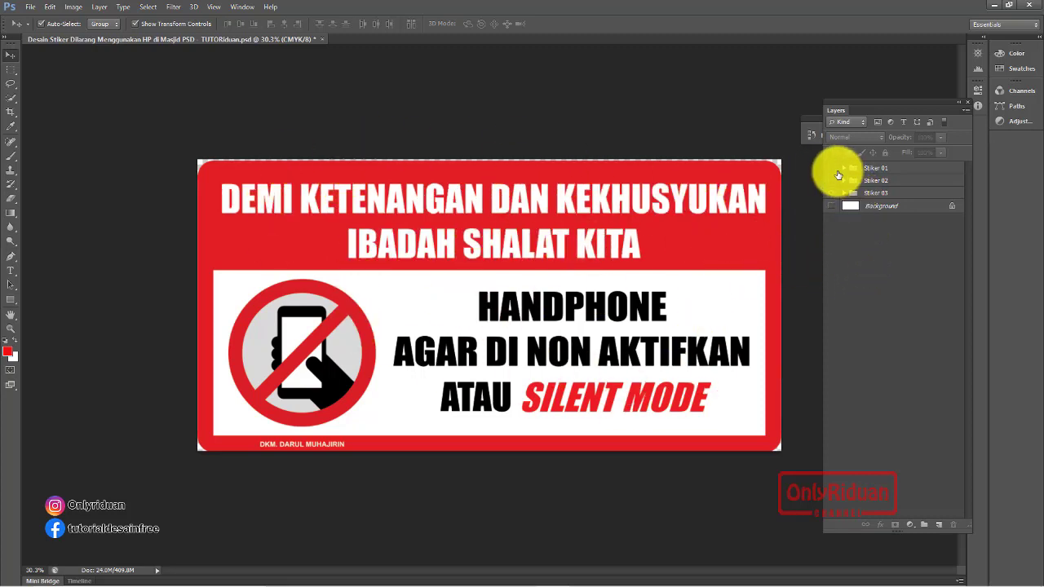
{"action": "left_click", "coordinate": [831, 167], "text": "alt"}
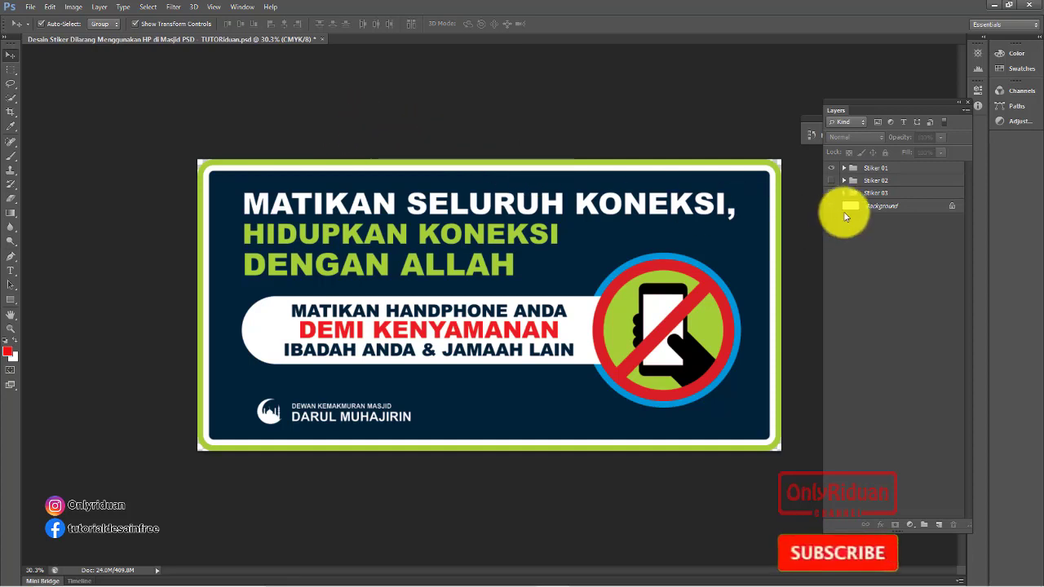
{"action": "left_click", "coordinate": [857, 169]}
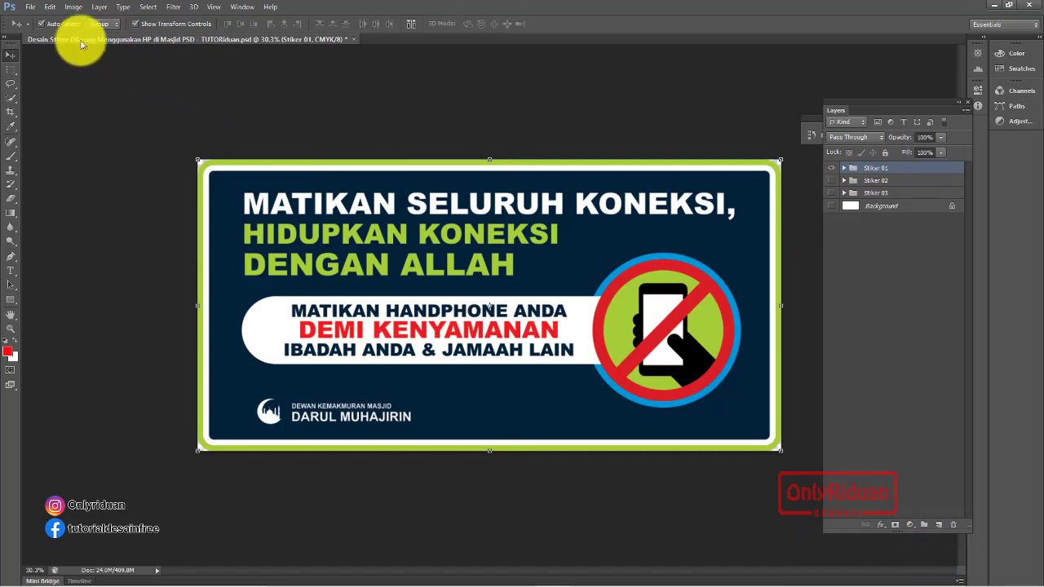
Step: Resize the image via Image Size to a 50 cm width in centimeters, giving 5906 × 2953 pixels
{"action": "left_click", "coordinate": [71, 7]}
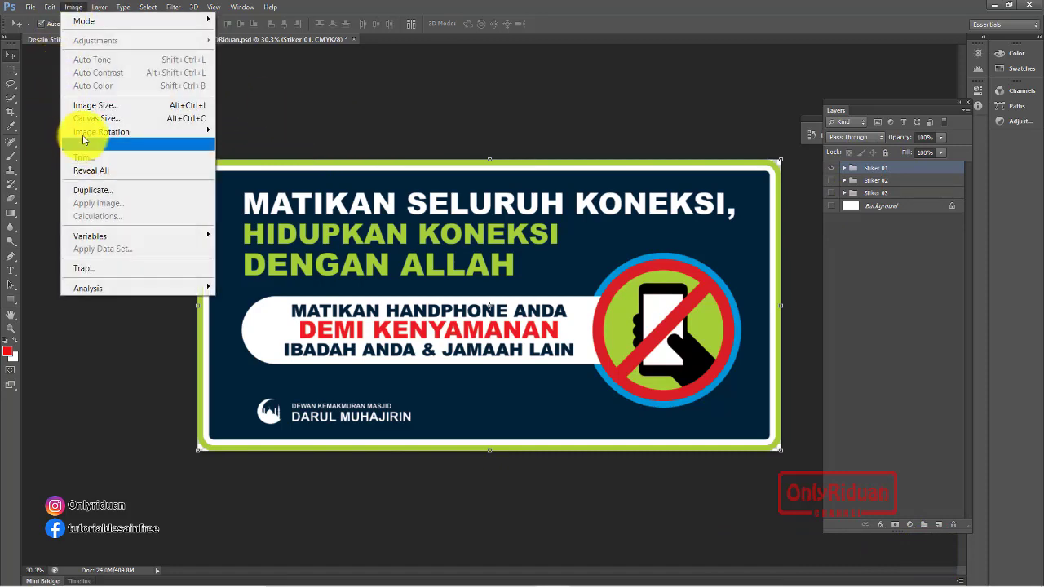
{"action": "left_click", "coordinate": [88, 105]}
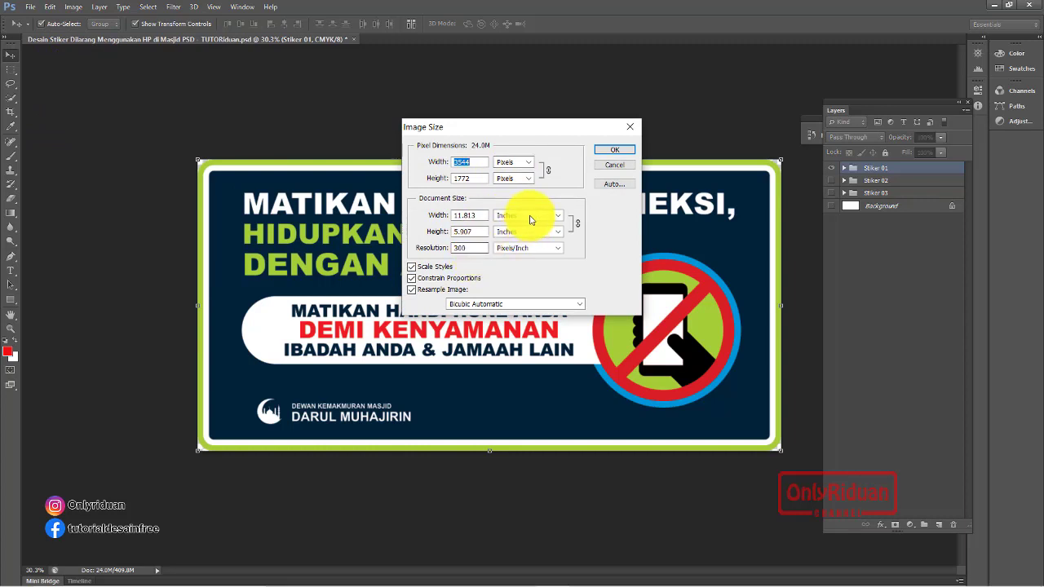
{"action": "left_click", "coordinate": [530, 215]}
{"action": "left_click", "coordinate": [512, 248]}
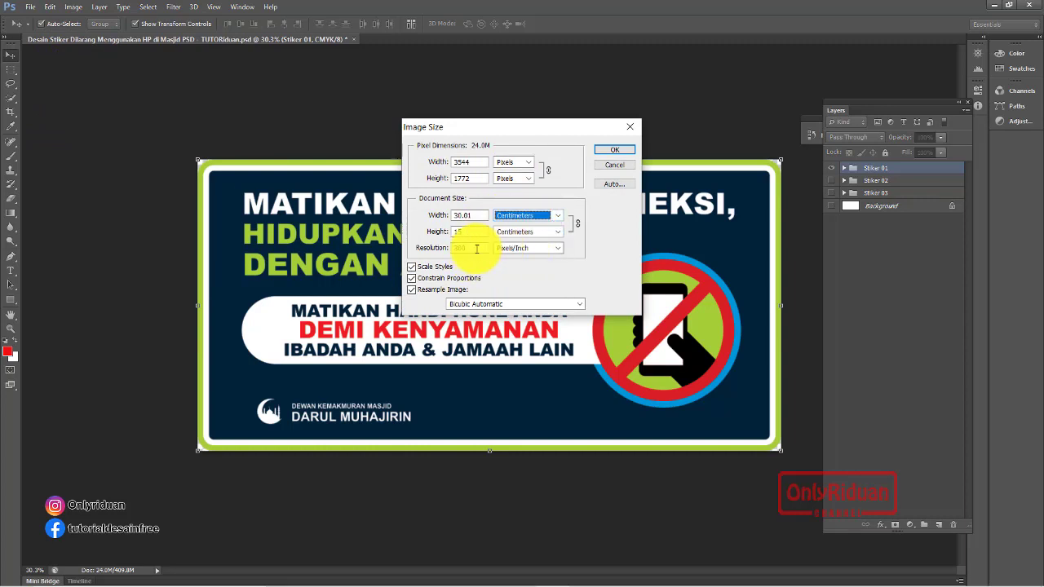
{"action": "double_click", "coordinate": [469, 215]}
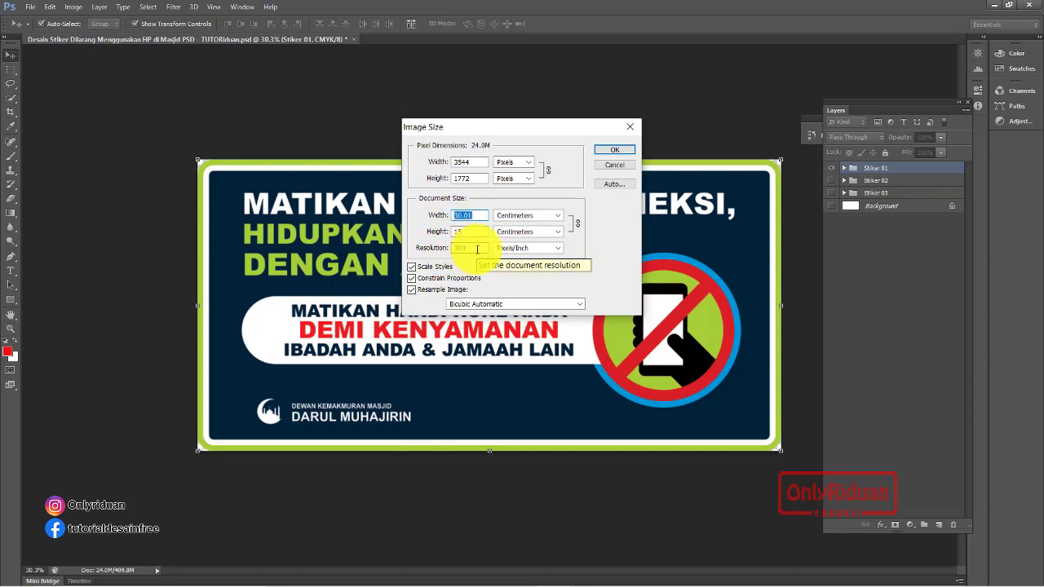
{"action": "type", "text": "50"}
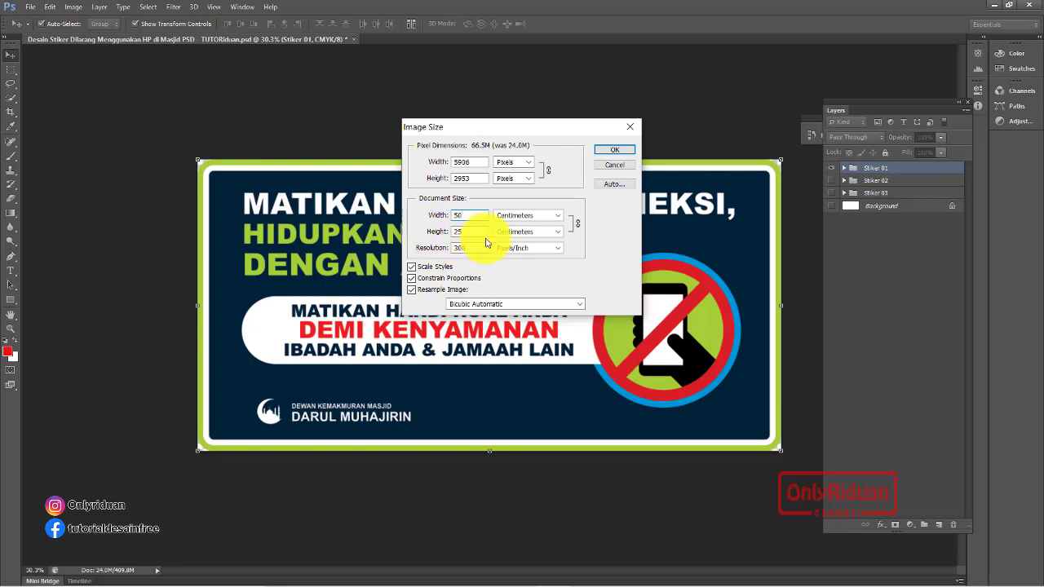
{"action": "left_click", "coordinate": [612, 151]}
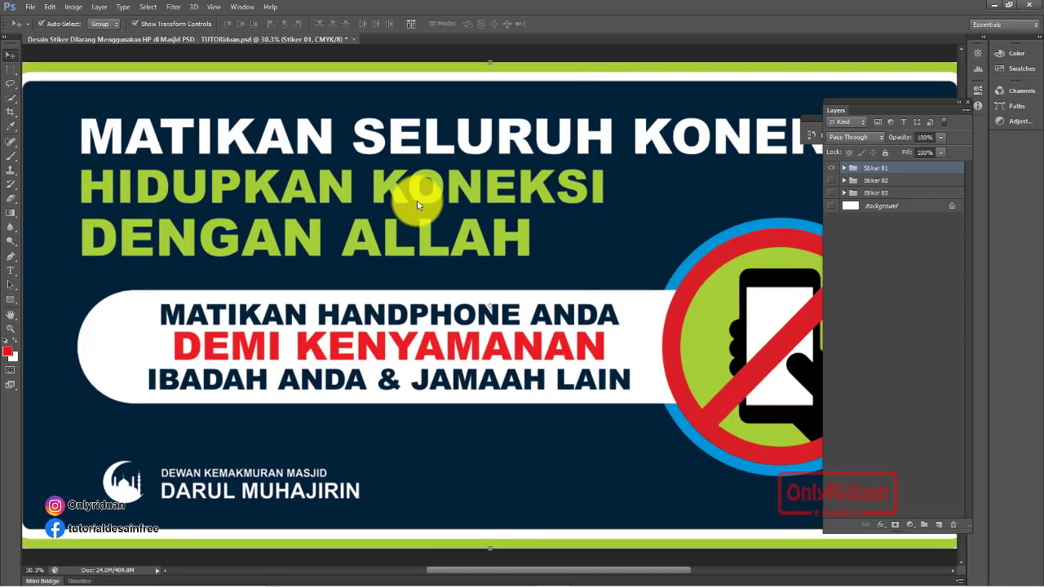
{"action": "scroll", "coordinate": [417, 200], "scroll_direction": "down", "scroll_amount": 3}
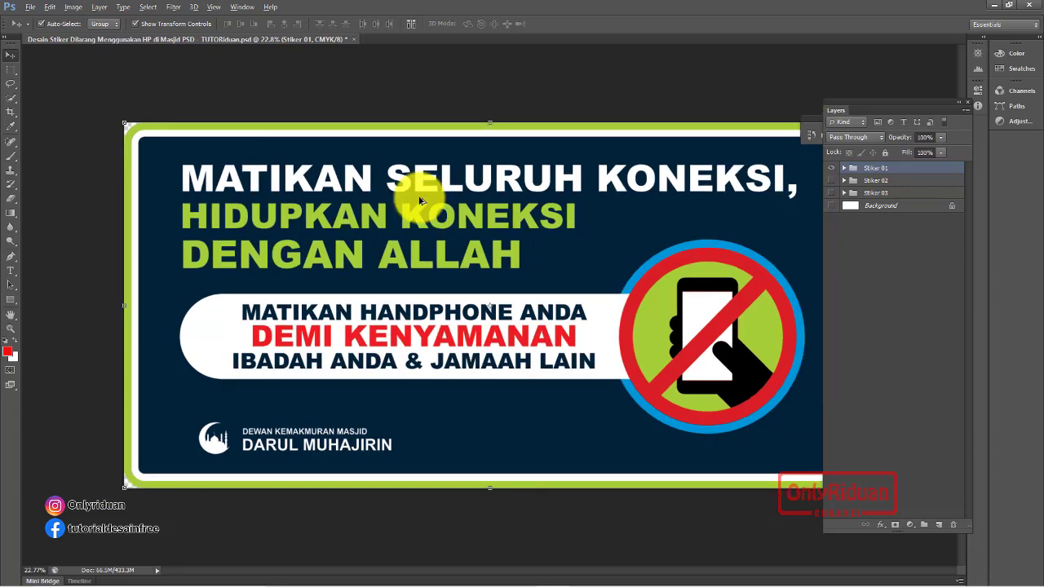
{"action": "scroll", "coordinate": [419, 200], "scroll_direction": "up", "scroll_amount": 1}
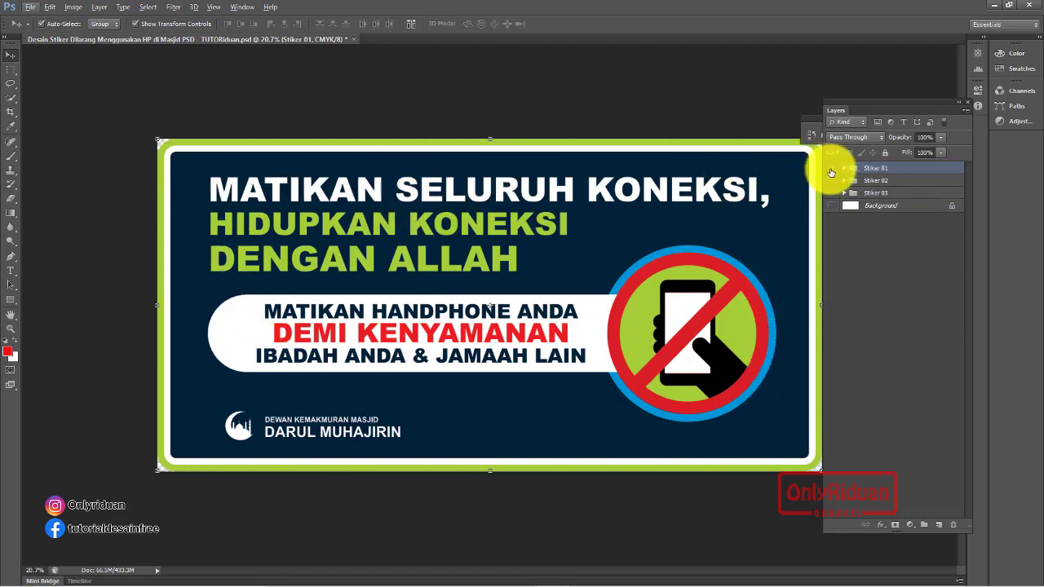
Step: Hide Stiker 01, show then hide Stiker 02, and show the Stiker 03 DEMI KETENANGAN design
{"action": "left_click", "coordinate": [830, 168]}
{"action": "left_click", "coordinate": [831, 180]}
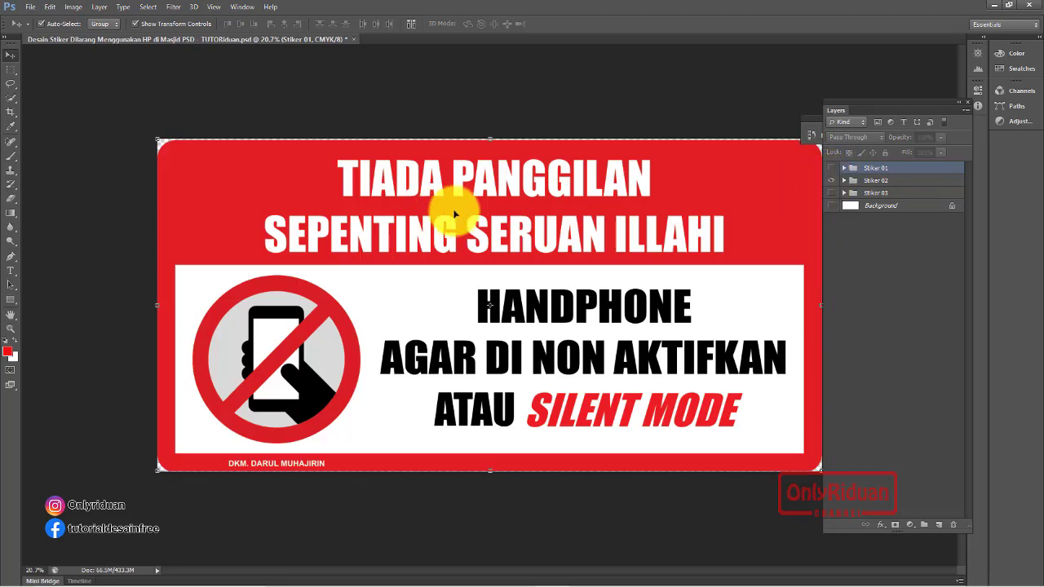
{"action": "left_click", "coordinate": [831, 180]}
{"action": "left_click", "coordinate": [830, 193]}
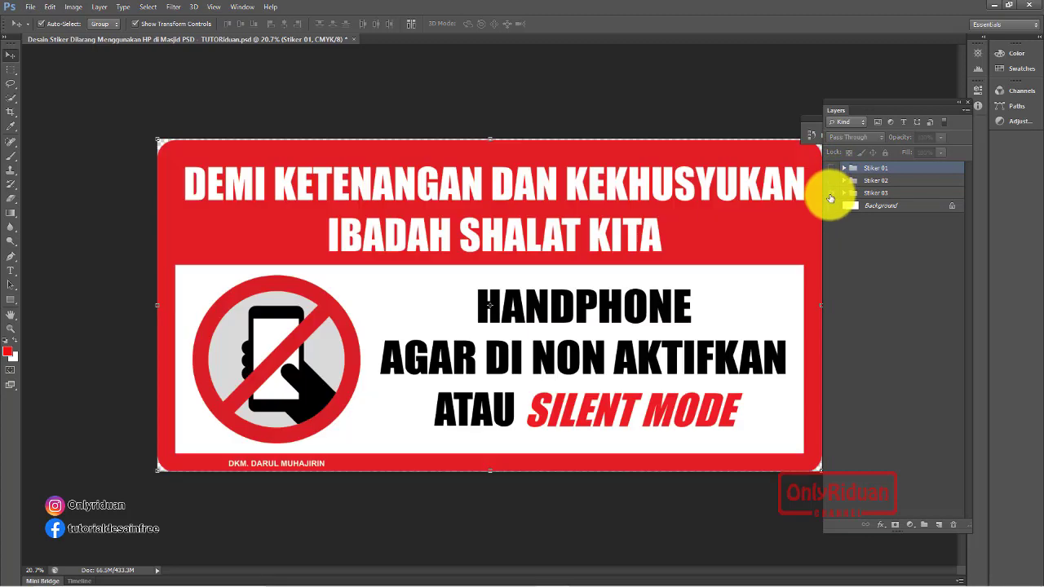